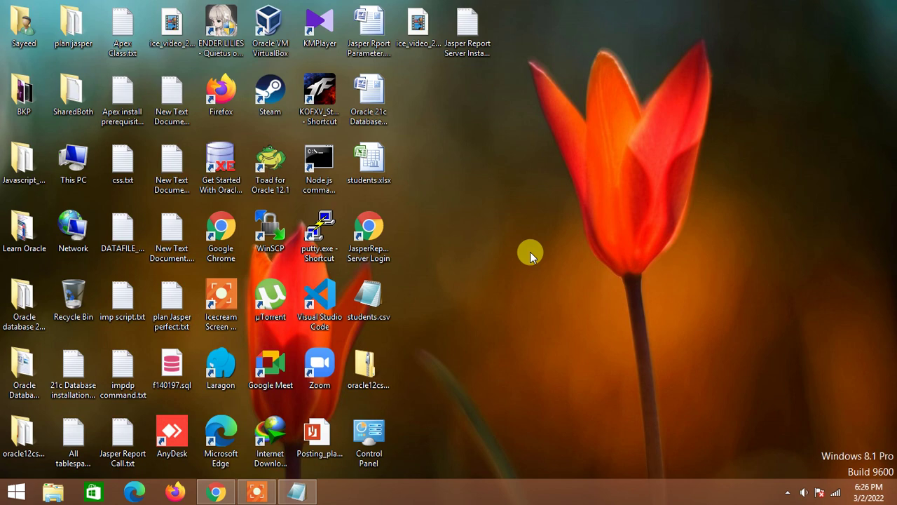
- Open Jasper Report Server Installation.txt from the desktop and maximize its window
double_click(468, 26)
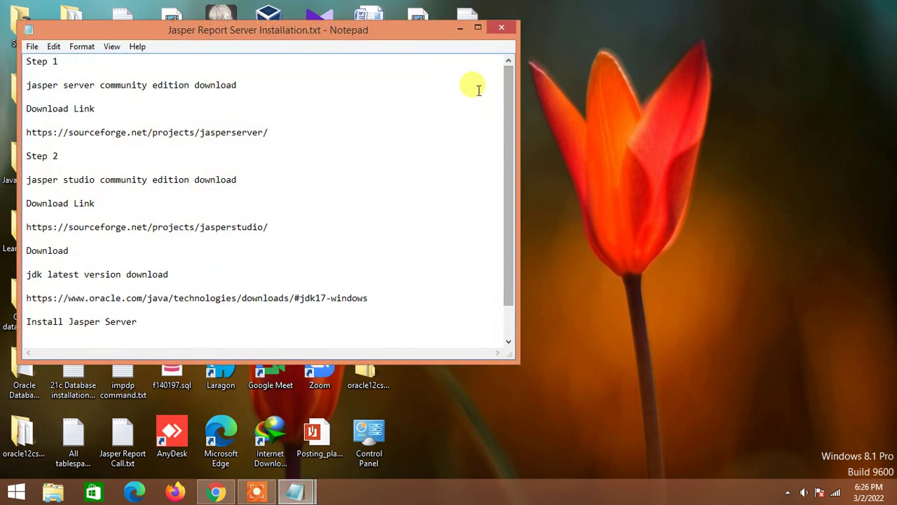
click(479, 29)
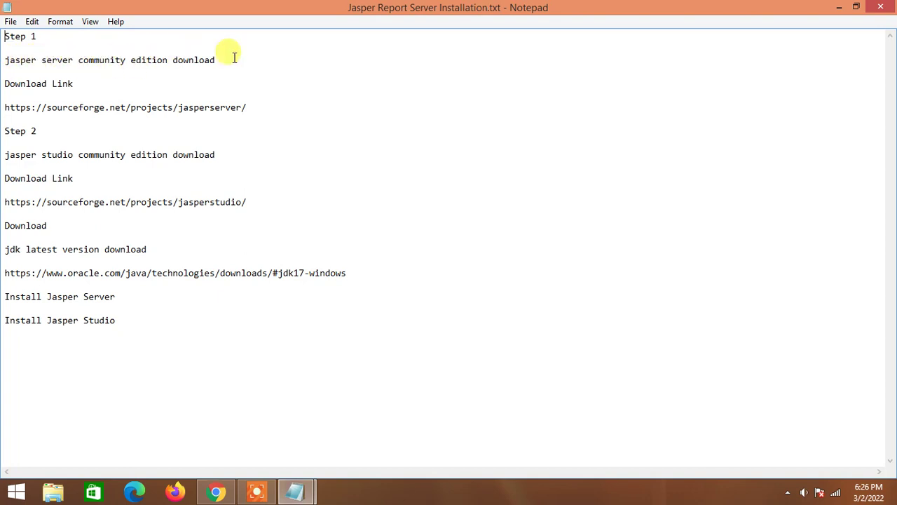
- Review the three items to download in the notes: Jasper server community edition, Jasper studio community edition and latest JDK version
key(ctrl+shift+Left)
key(ctrl+shift+Left)
key(ctrl+shift+Left)
key(ctrl+shift+Left)
key(ctrl+shift+Left)
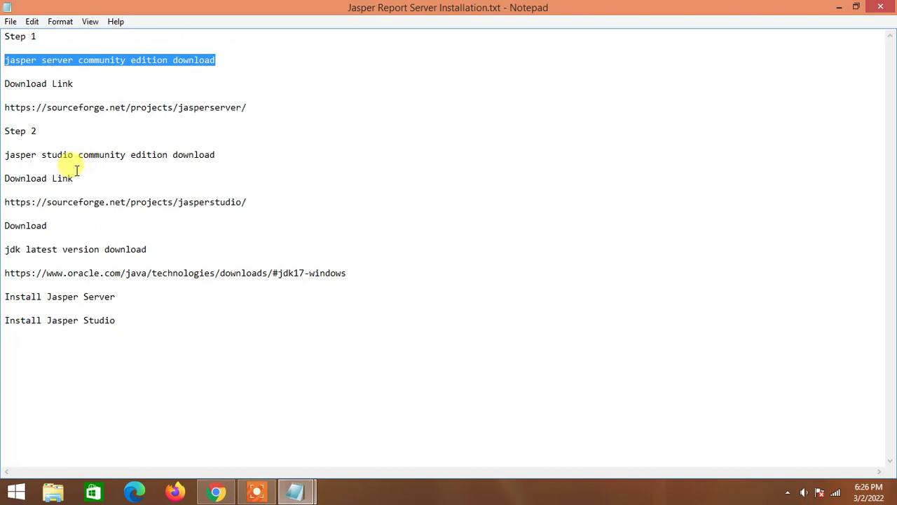
click(229, 156)
key(ctrl+shift+Left)
key(ctrl+shift+Left)
key(ctrl+shift+Left)
key(ctrl+shift+Left)
key(ctrl+shift+Left)
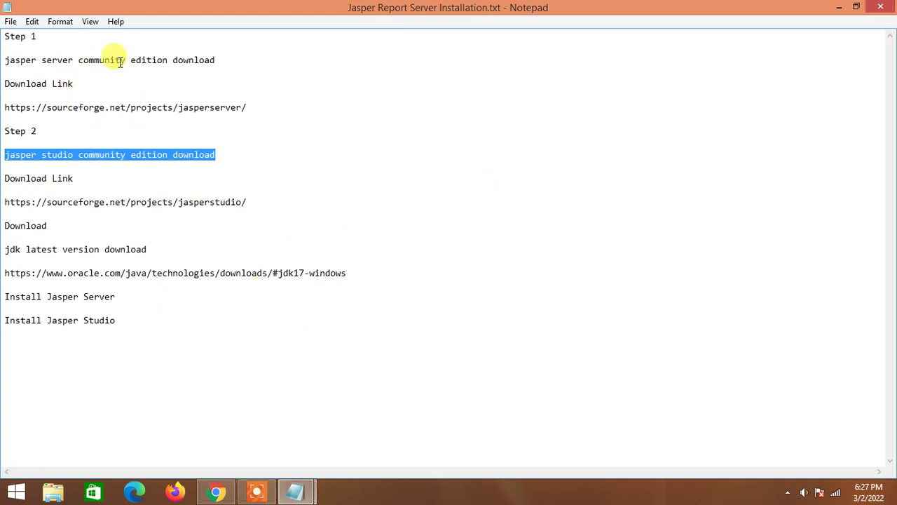
drag(4, 60, 216, 60)
drag(5, 155, 232, 154)
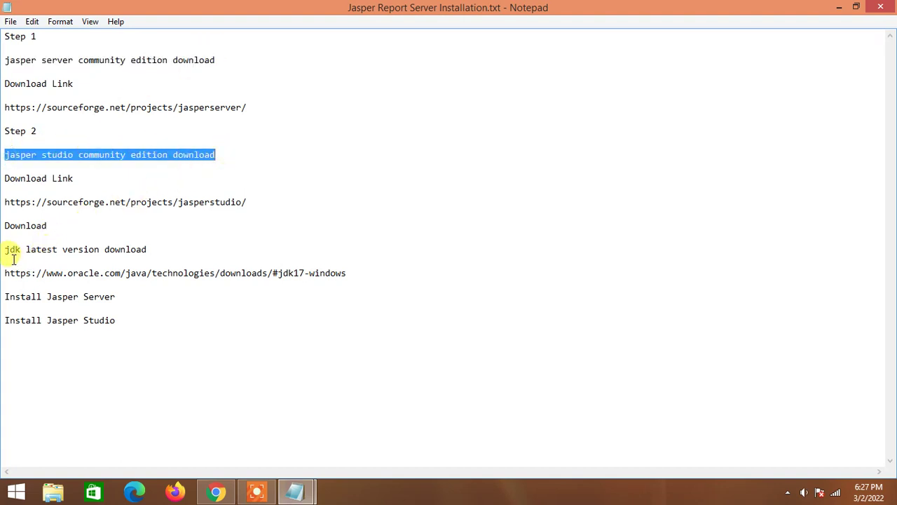
drag(5, 249, 175, 247)
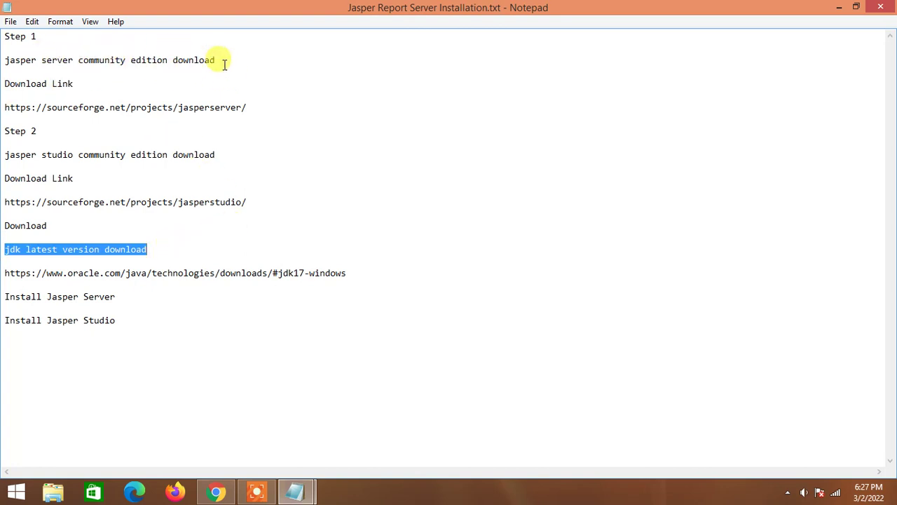
drag(259, 106, 6, 107)
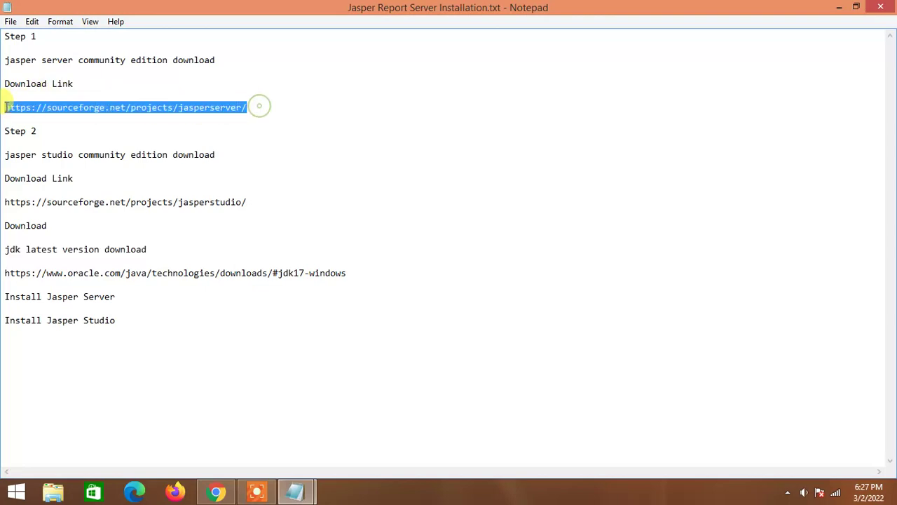
right_click(54, 109)
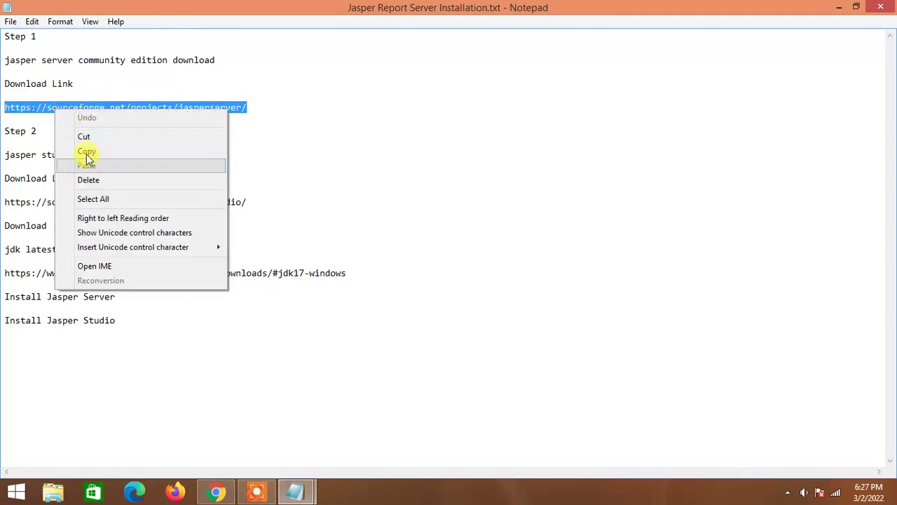
click(86, 150)
click(219, 492)
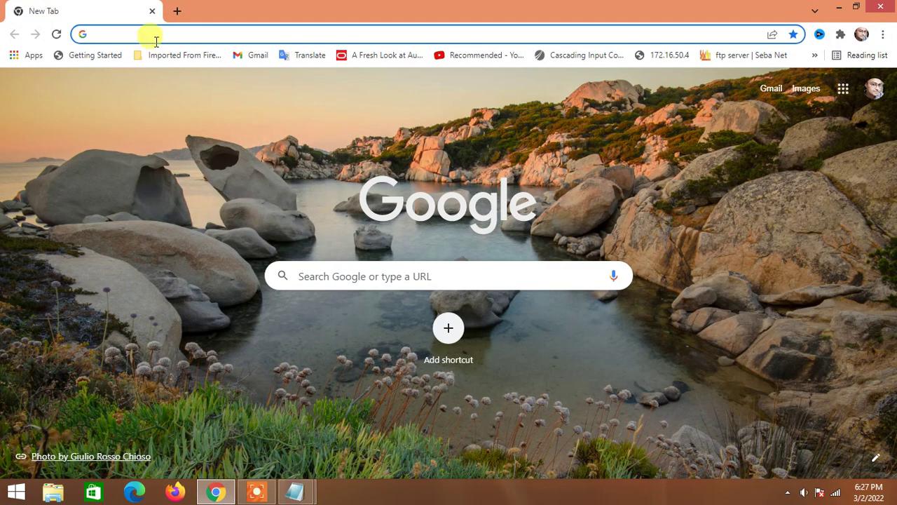
click(314, 275)
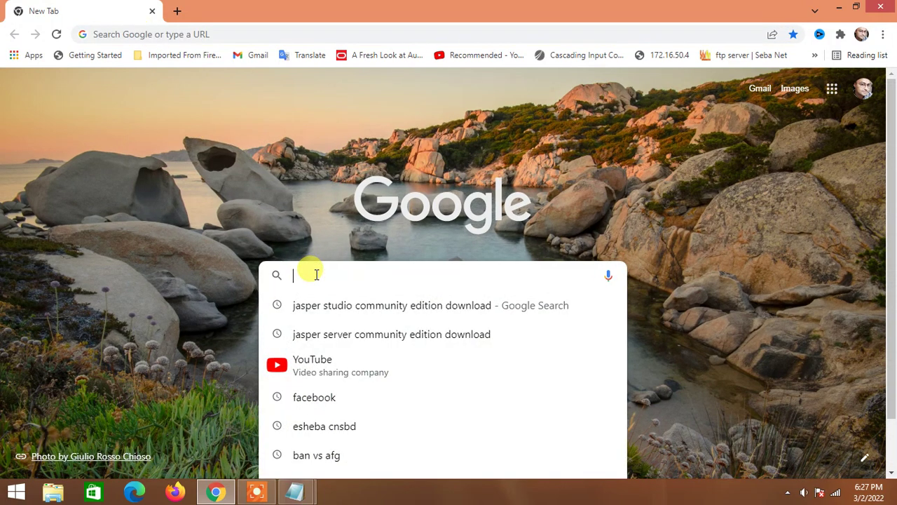
key(ctrl+v)
key(Return)
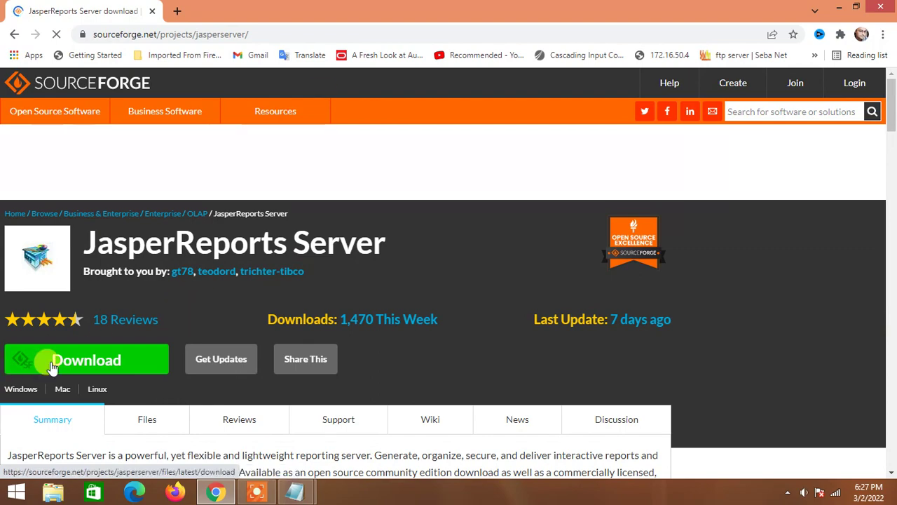
- Look over the JasperReports Server page and resume the TIB_js-jrs-cp_8.0.0_win_x86_64.exe download in Internet Download Manager, minimizing its progress window
scroll(204, 346, down, 2)
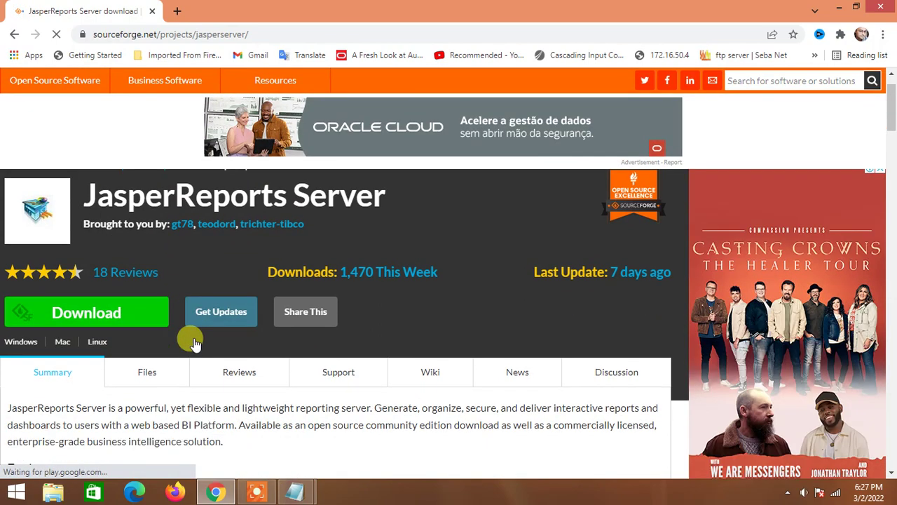
scroll(231, 352, down, 4)
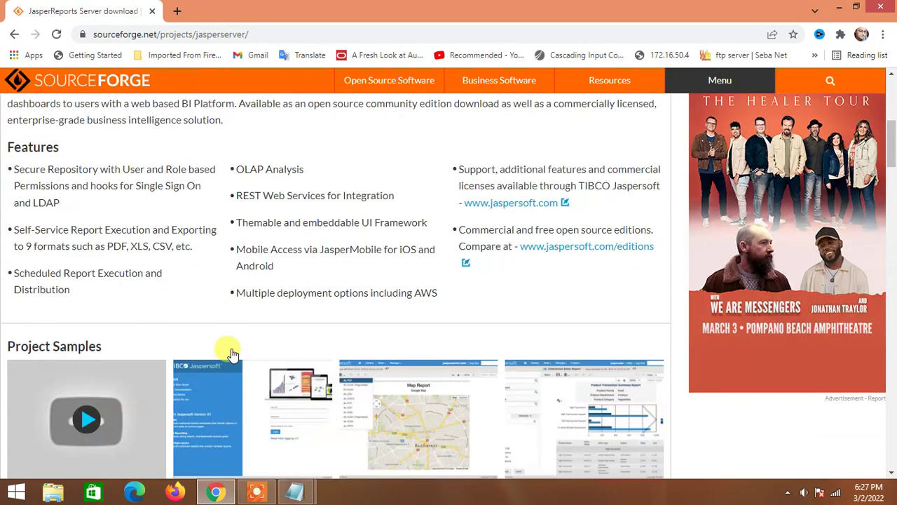
scroll(235, 350, down, 3)
scroll(236, 351, up, 8)
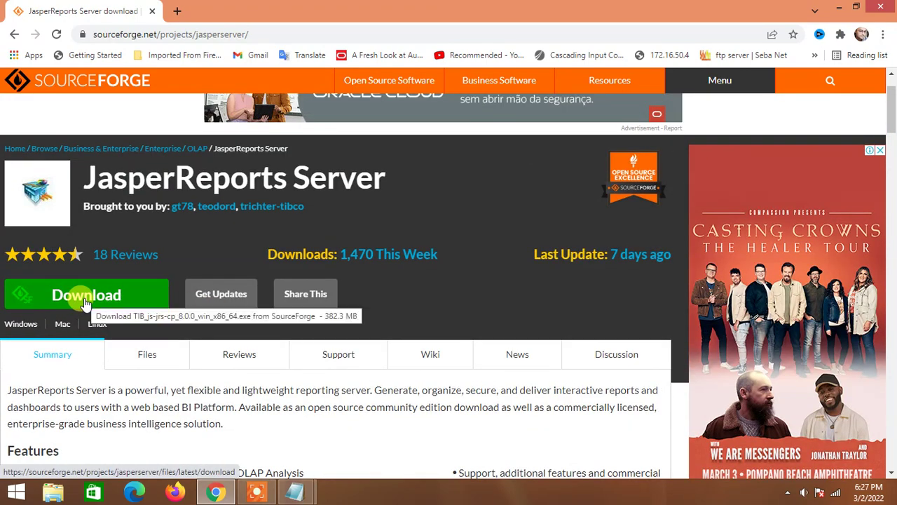
click(786, 494)
double_click(807, 403)
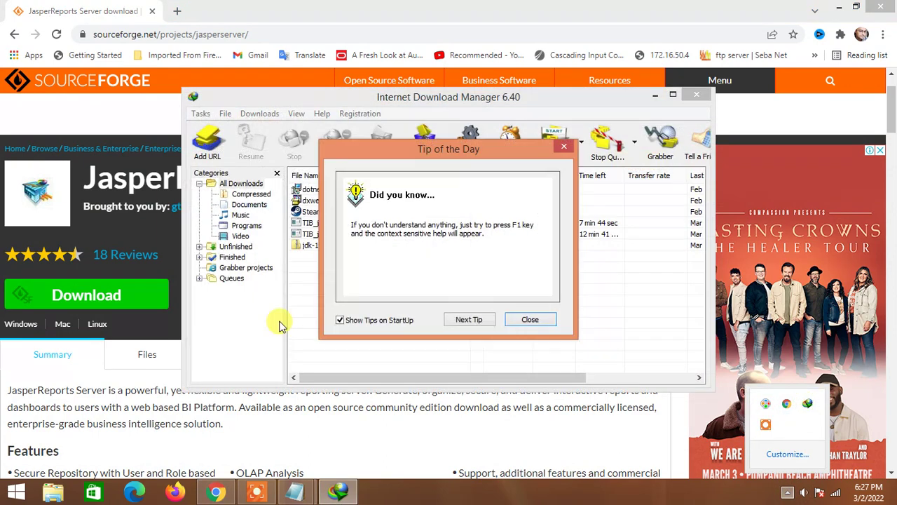
click(530, 319)
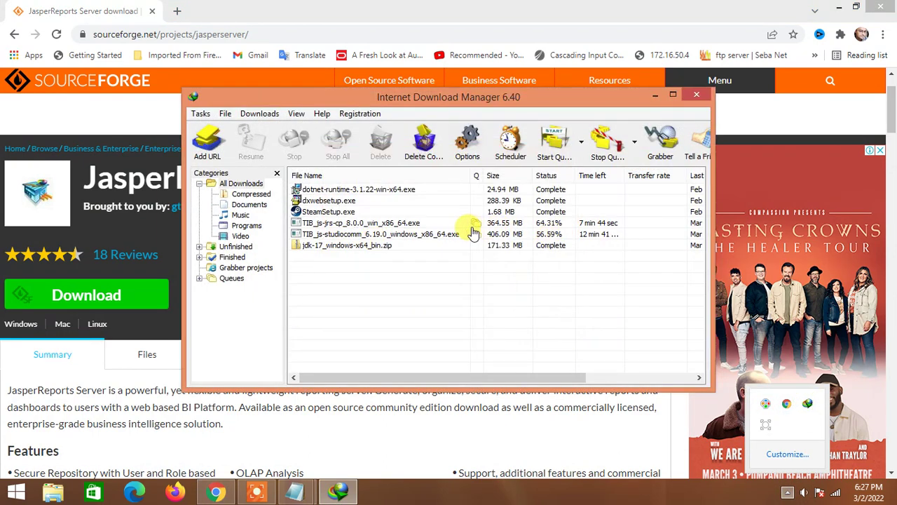
click(468, 224)
right_click(466, 224)
click(516, 320)
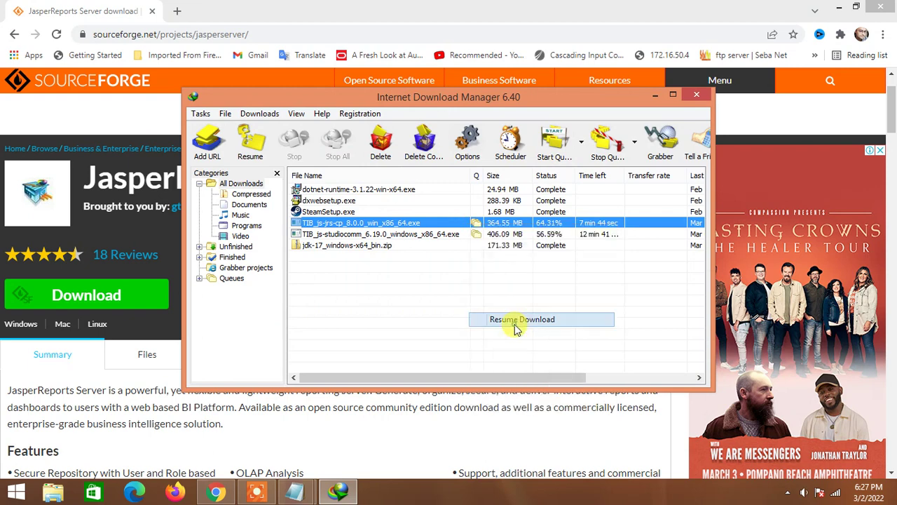
click(551, 105)
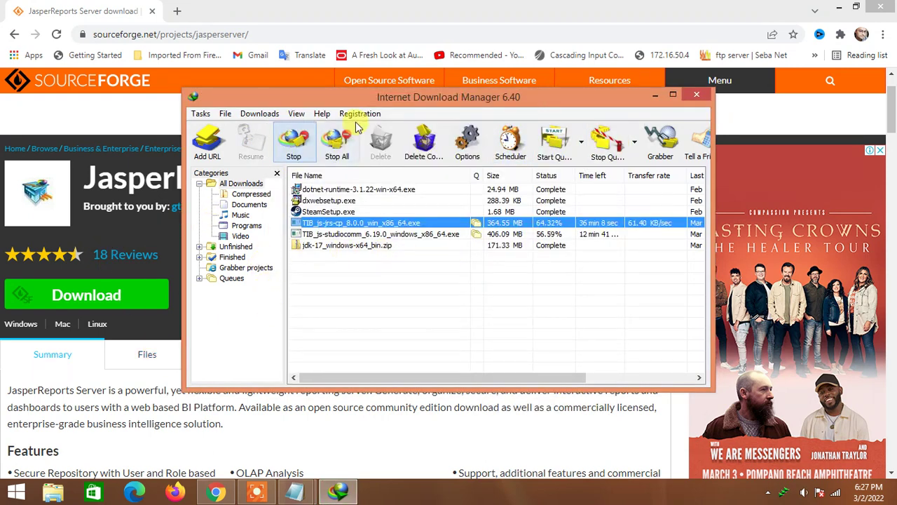
drag(384, 99, 479, 100)
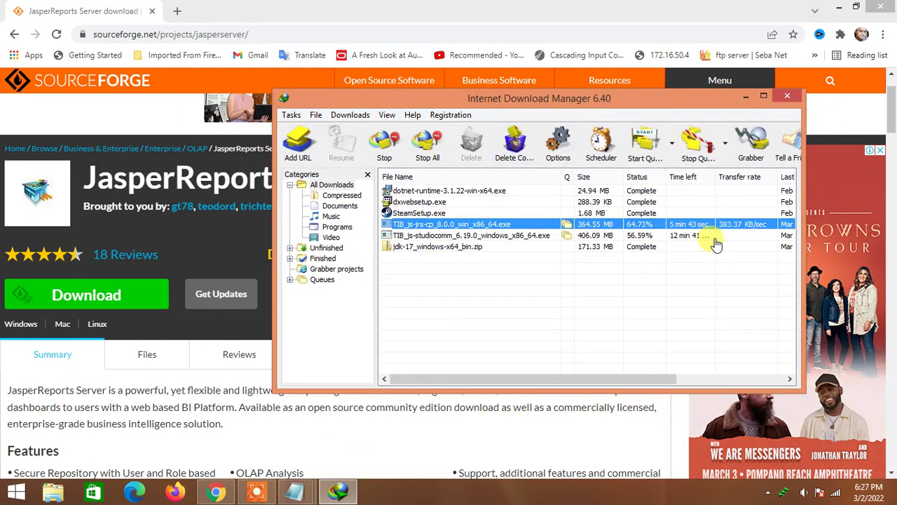
click(671, 235)
right_click(638, 236)
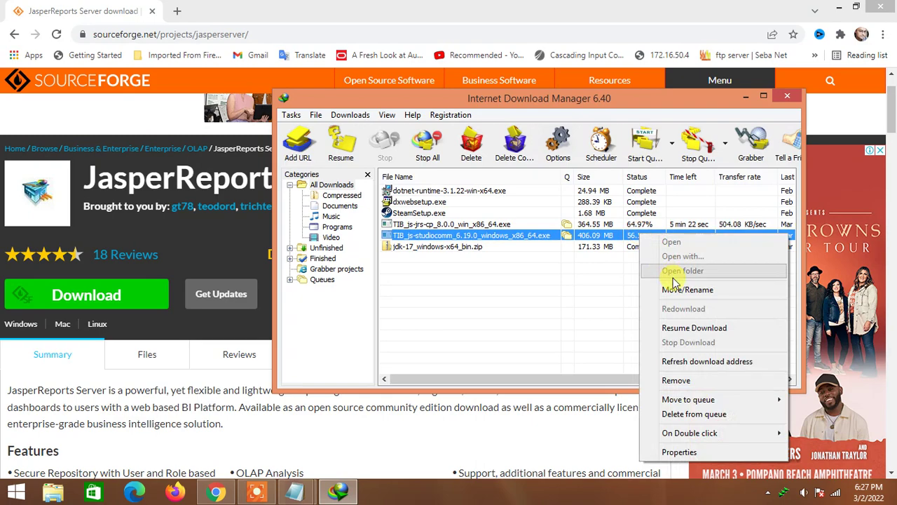
click(841, 7)
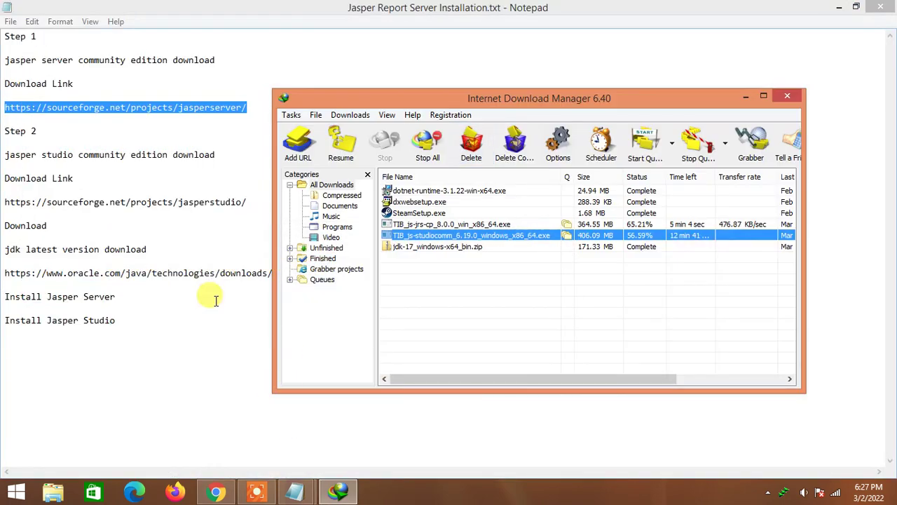
click(191, 144)
drag(222, 154, 5, 154)
drag(263, 203, 5, 202)
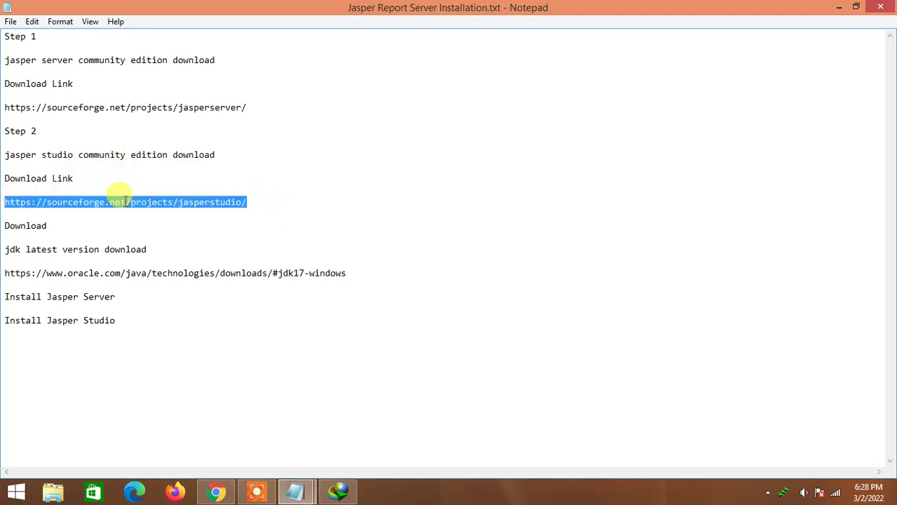
right_click(125, 201)
click(159, 243)
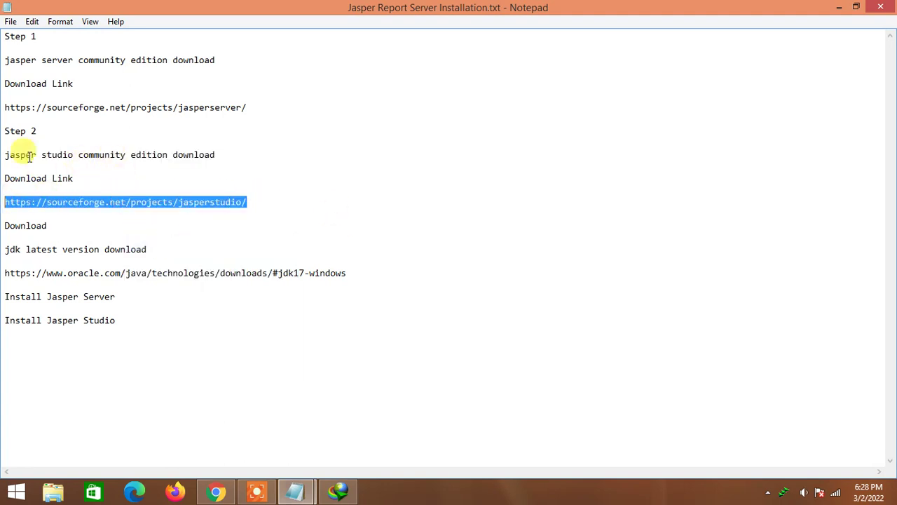
- Open the copied Jaspersoft Studio link in a new Chrome tab
click(216, 492)
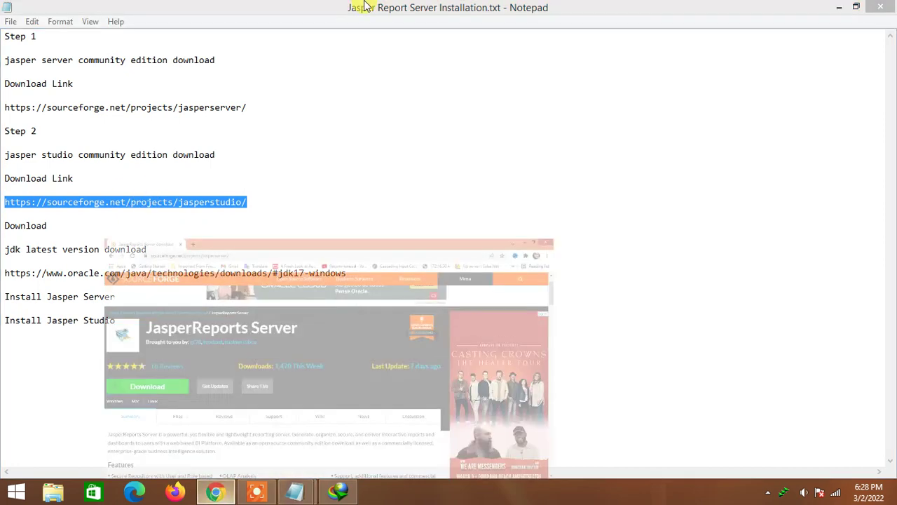
click(177, 11)
click(153, 33)
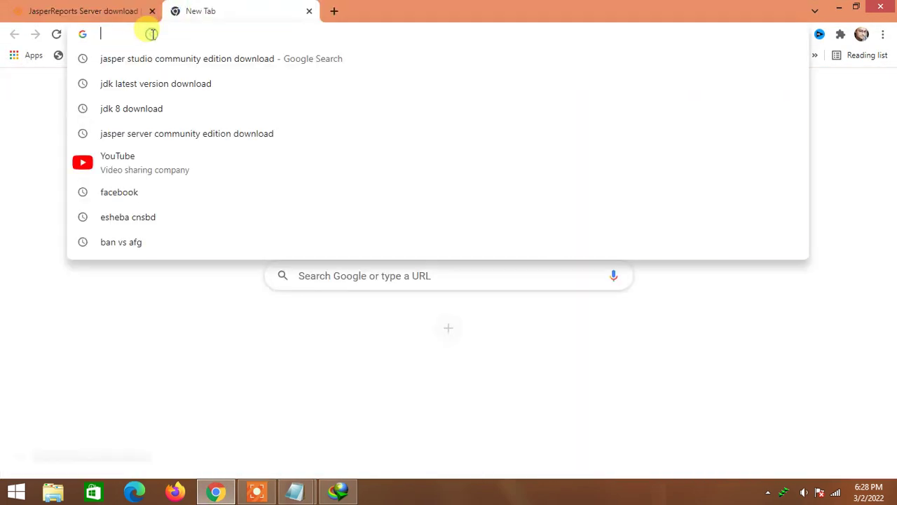
key(ctrl+v)
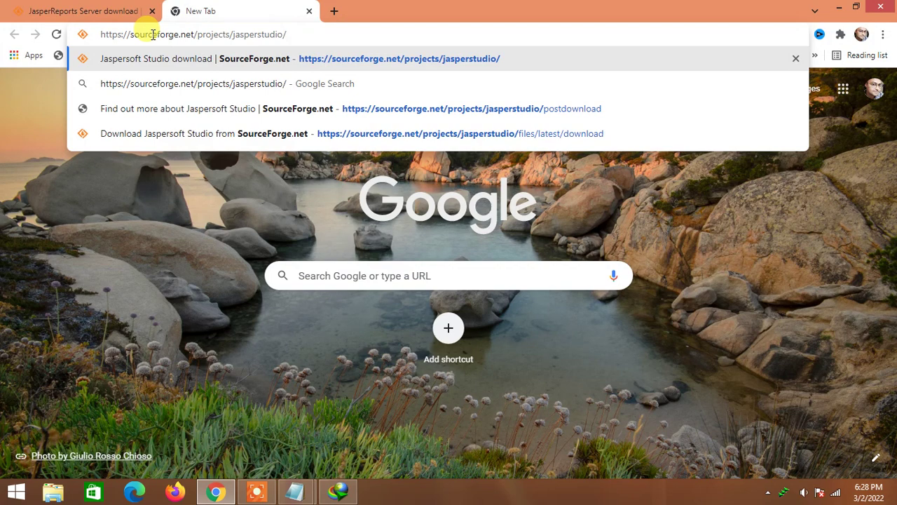
key(Return)
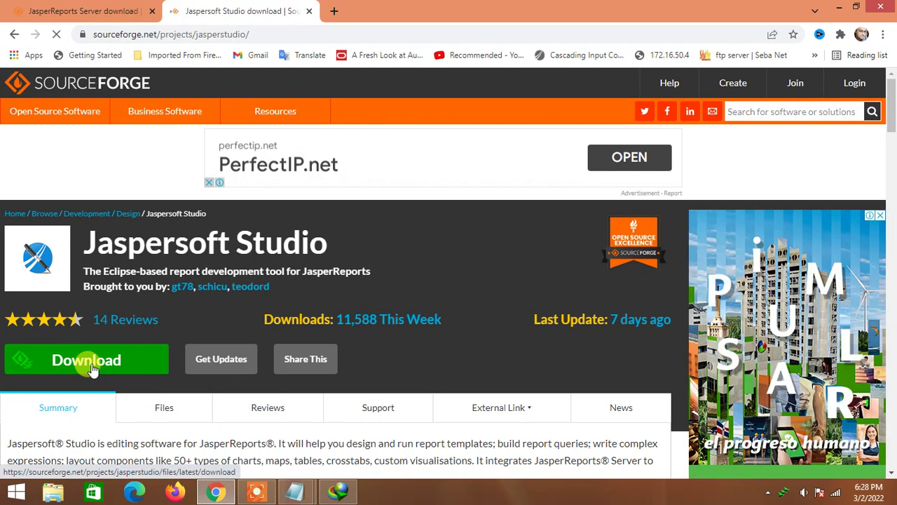
- Resume the TIB_js-studiocomm_6.19.0_windows_x86_64.exe download in Internet Download Manager and minimize its progress window
click(339, 490)
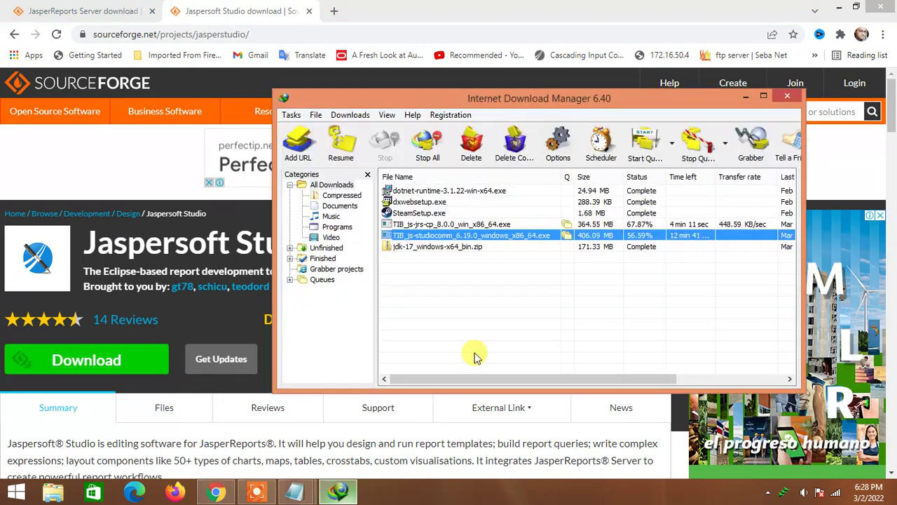
right_click(624, 235)
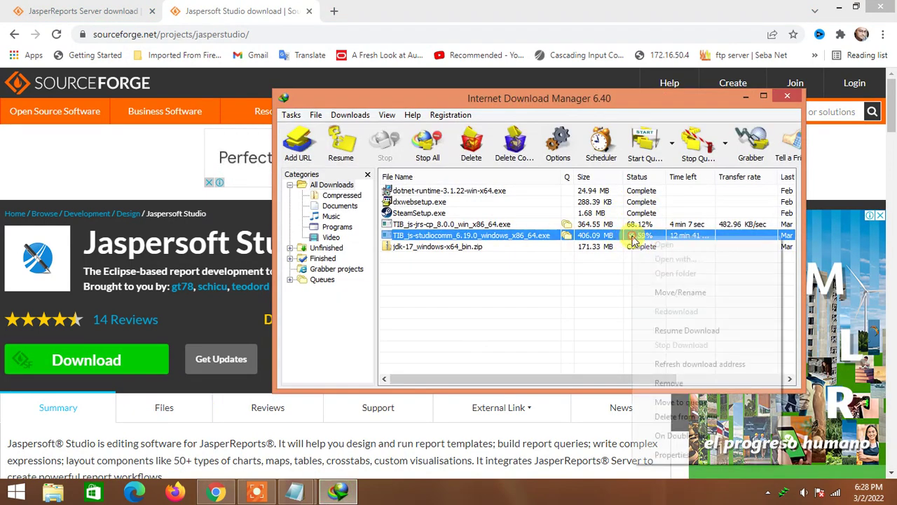
click(672, 333)
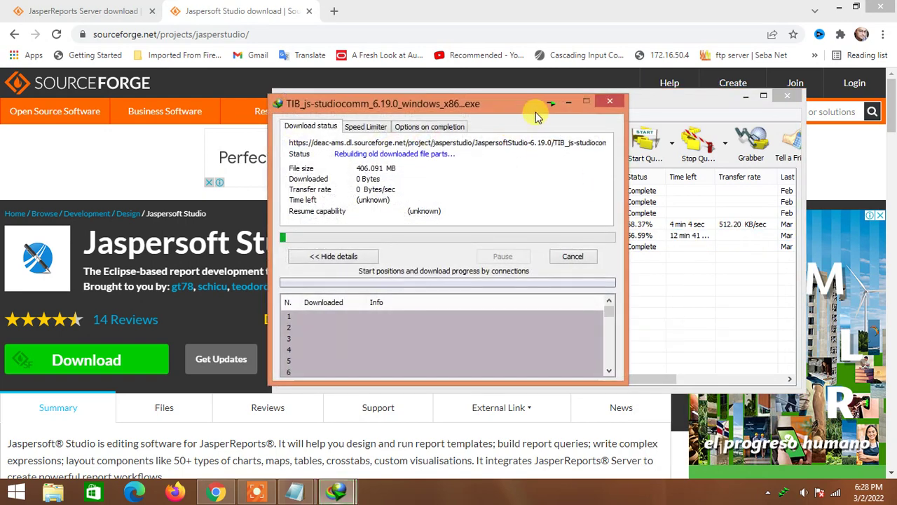
click(553, 98)
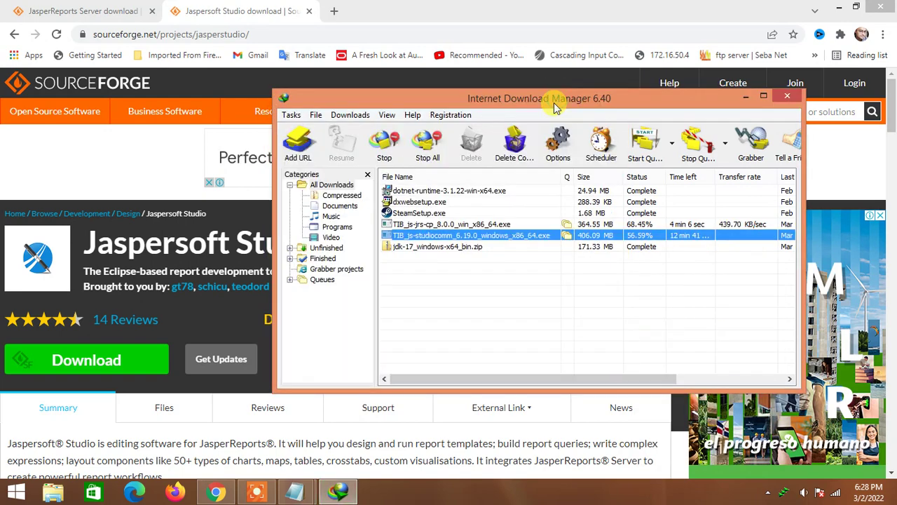
right_click(643, 237)
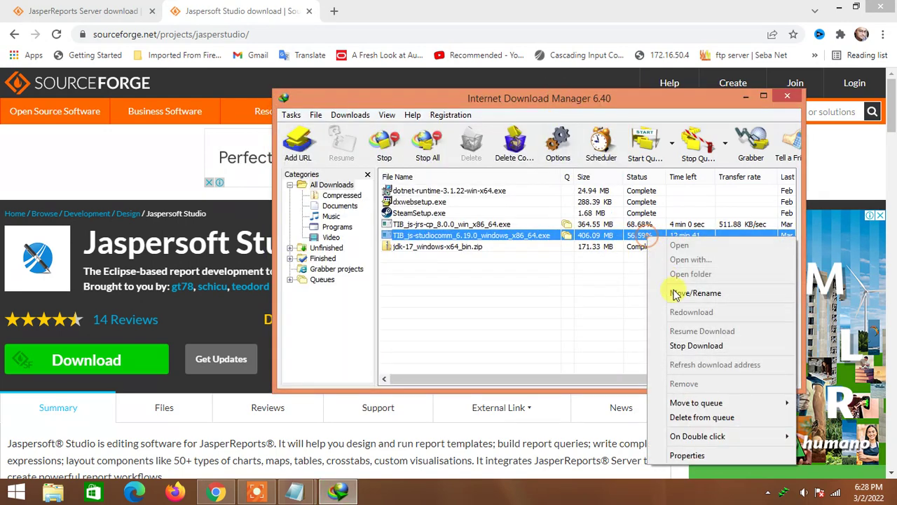
click(594, 237)
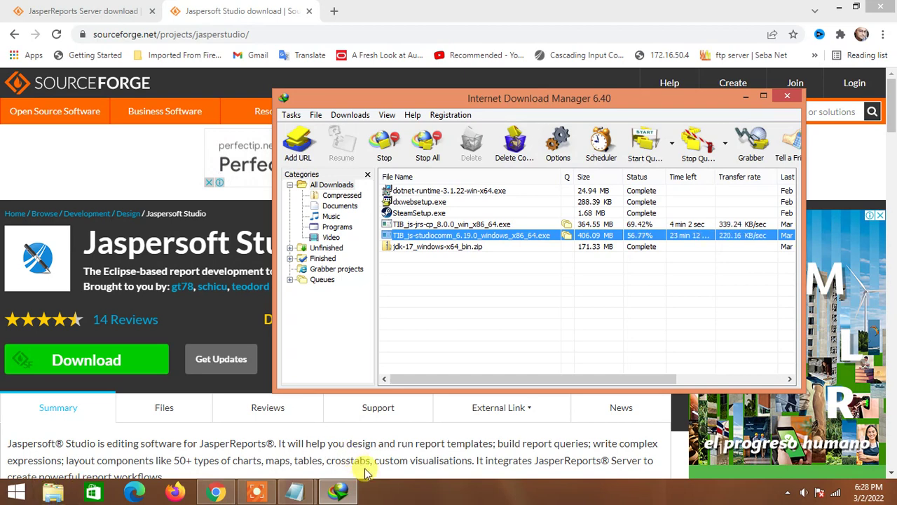
click(294, 491)
click(286, 435)
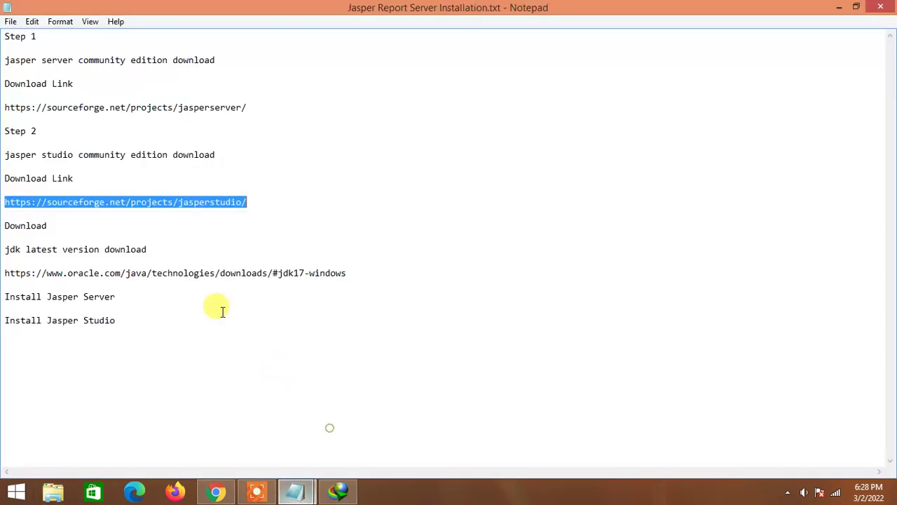
click(350, 272)
drag(351, 272, 5, 272)
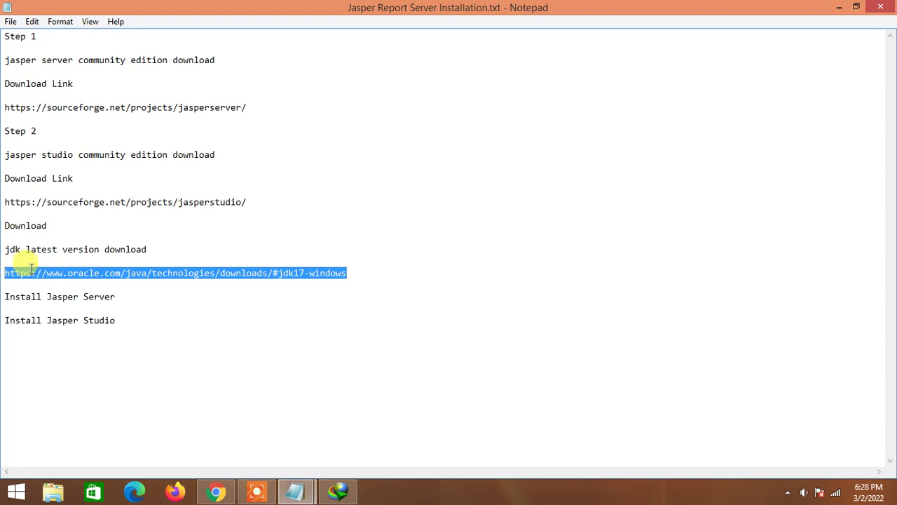
- Open the All Soft\Oracle folder on the Soft & Image (H:) drive in File Explorer and select jdk-8u202-windows-x64.exe
click(50, 492)
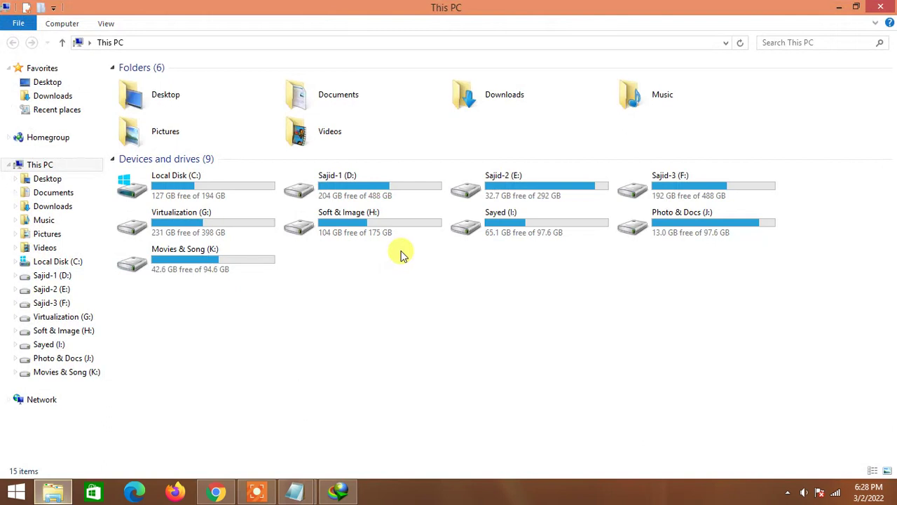
click(46, 330)
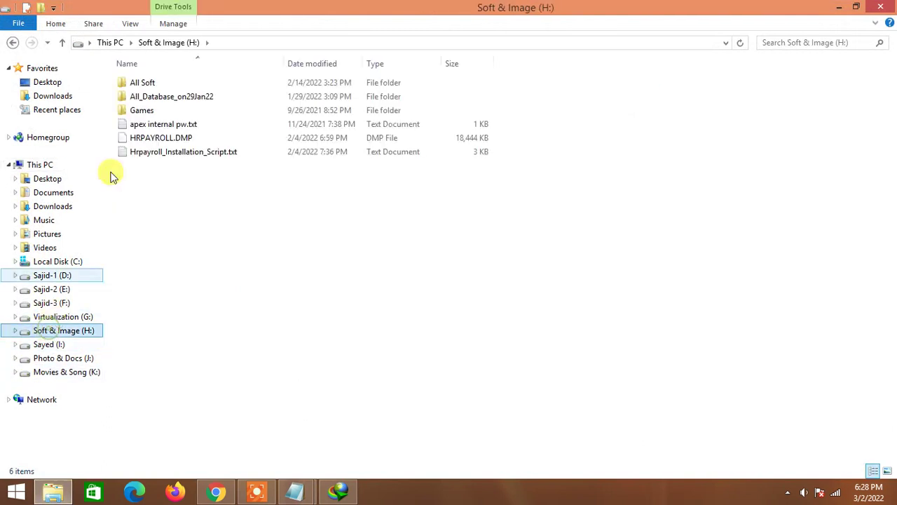
click(147, 82)
double_click(148, 82)
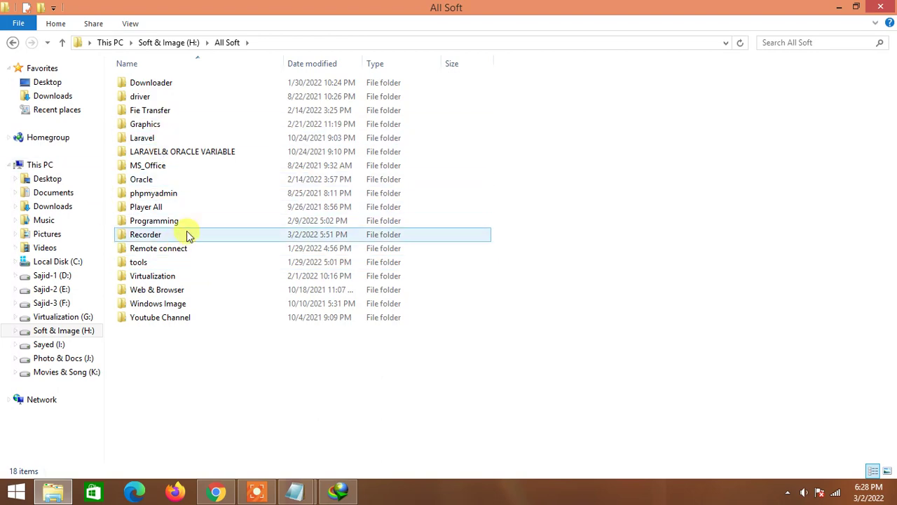
double_click(150, 179)
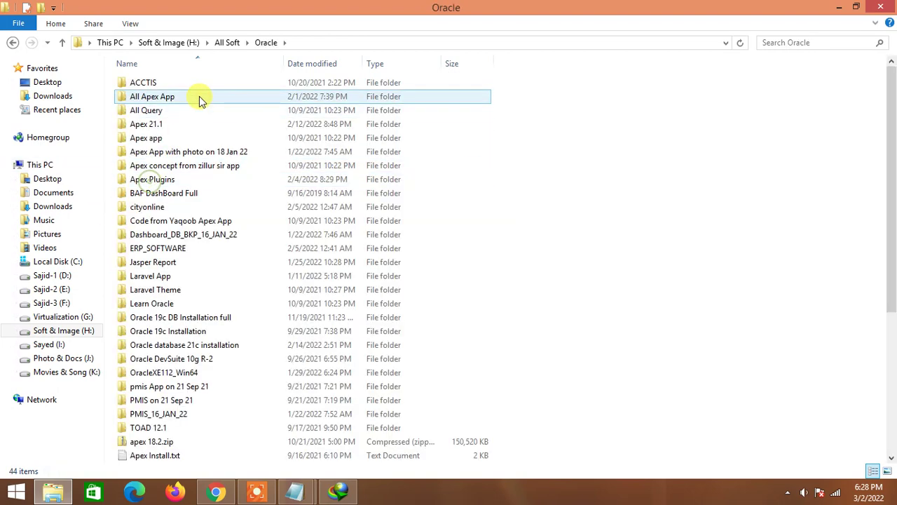
scroll(221, 344, down, 4)
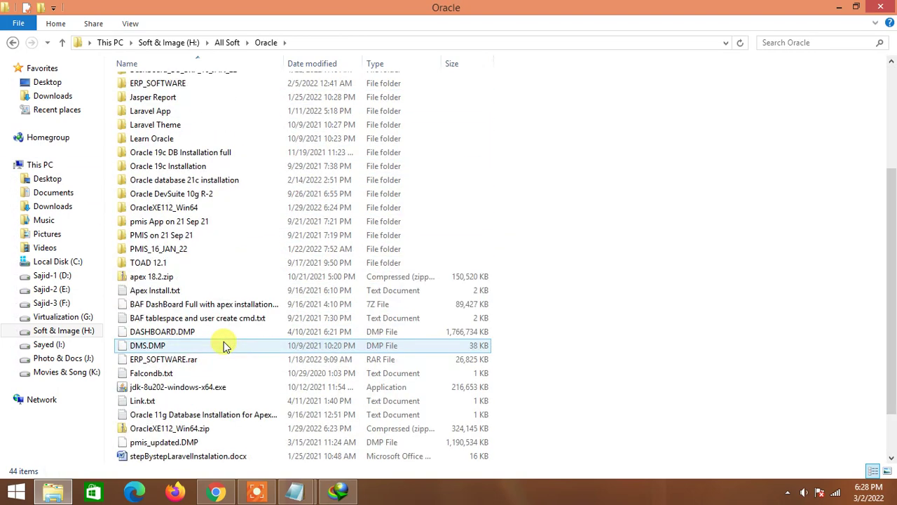
click(189, 391)
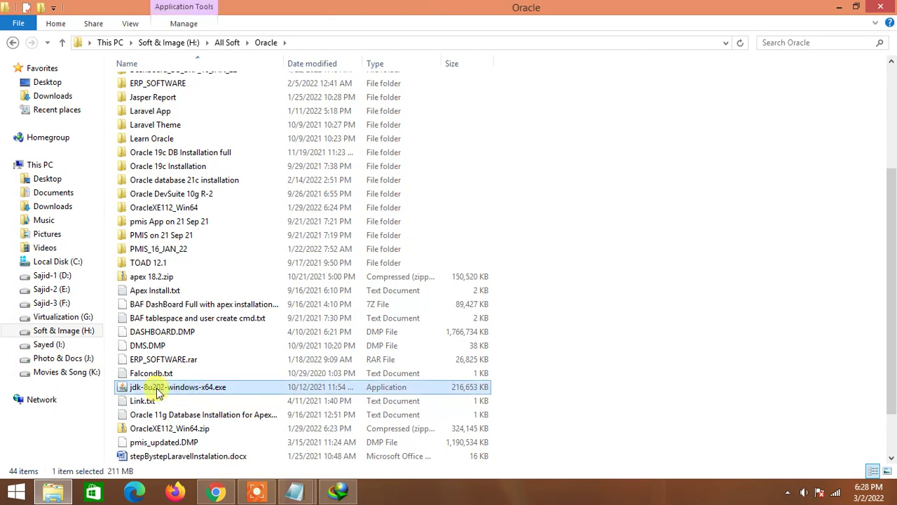
right_click(157, 393)
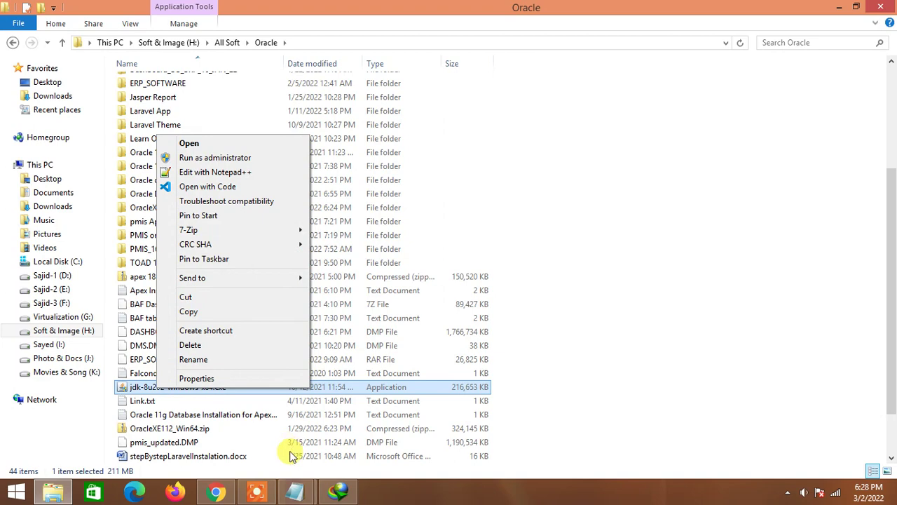
- Check the progress of the JasperReports Server and Jaspersoft Studio downloads in Internet Download Manager
click(338, 491)
click(641, 224)
click(641, 235)
click(635, 225)
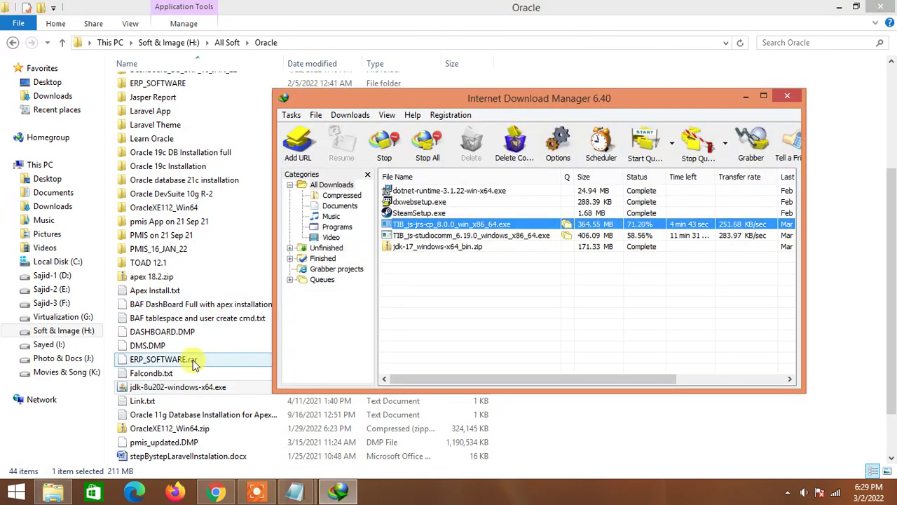
- Run the jdk-8u202-windows-x64.exe installer from the Oracle folder and minimize the open windows to reach the desktop
click(194, 395)
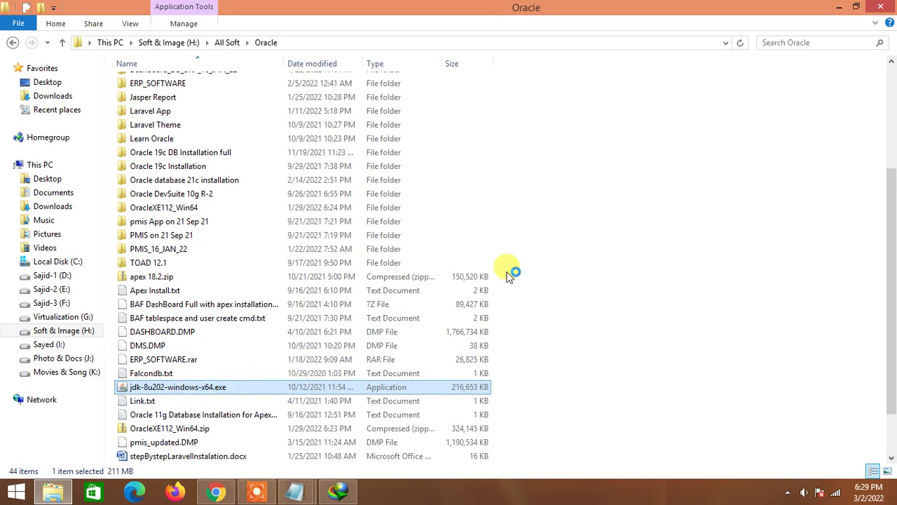
click(845, 9)
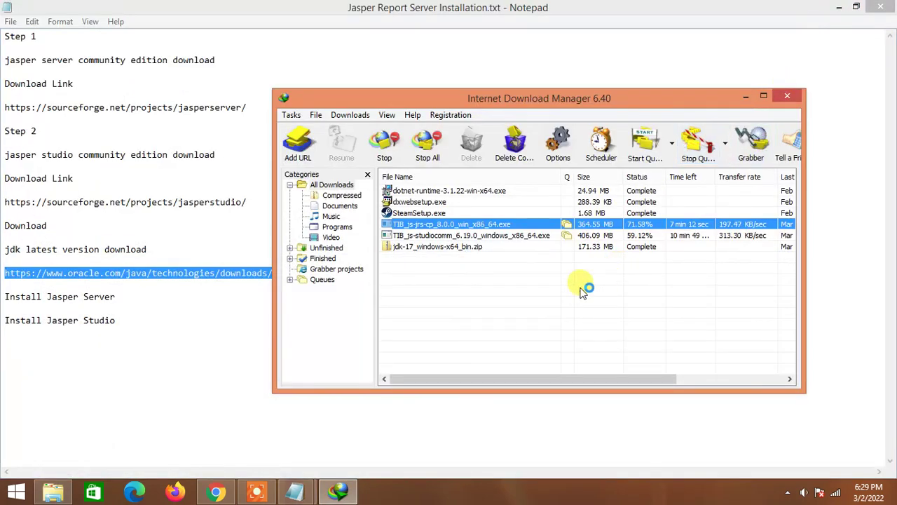
click(745, 96)
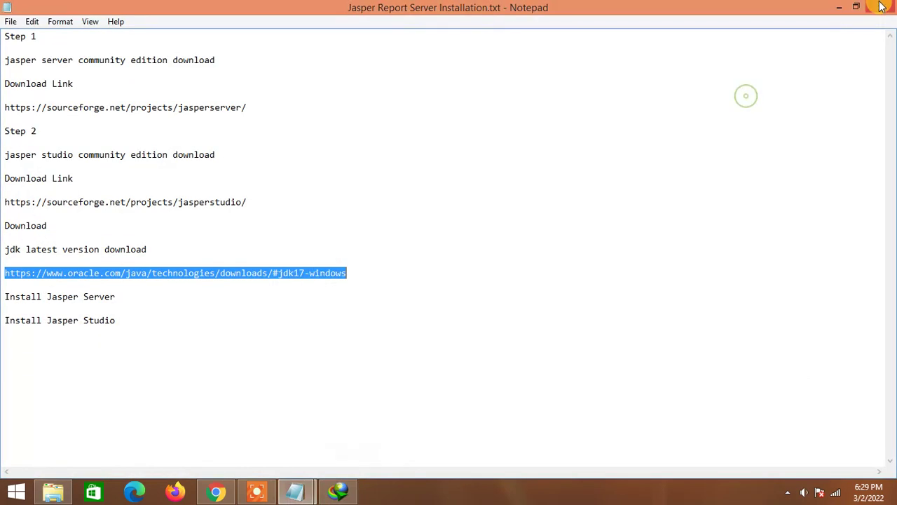
click(839, 7)
click(836, 7)
right_click(482, 143)
click(518, 181)
right_click(429, 214)
click(466, 251)
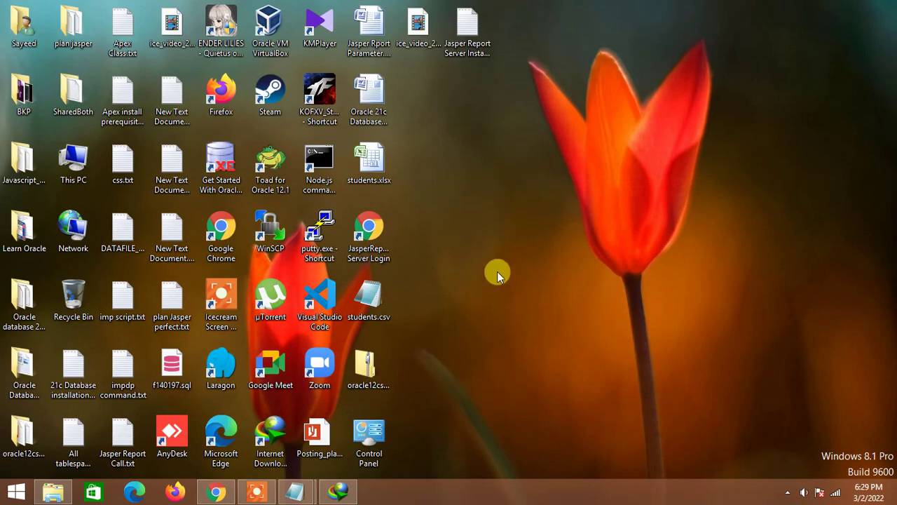
right_click(480, 233)
click(513, 270)
right_click(443, 235)
click(484, 276)
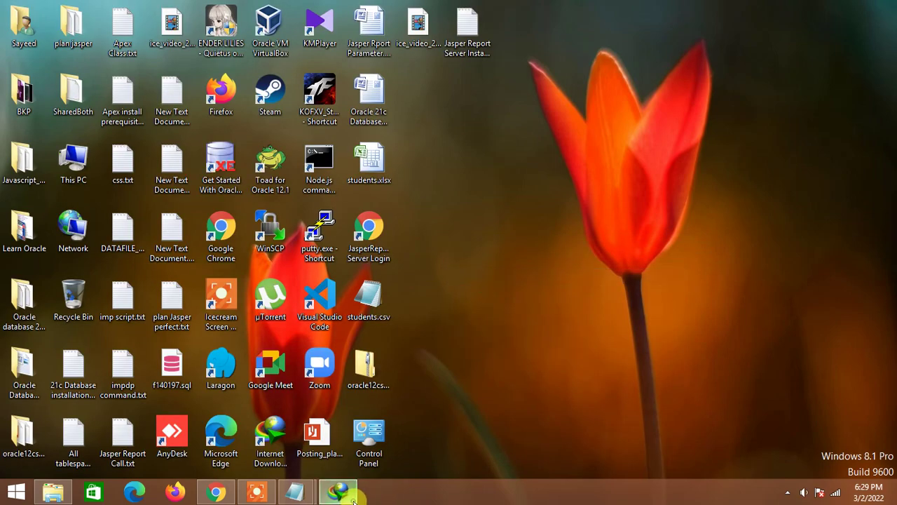
click(353, 496)
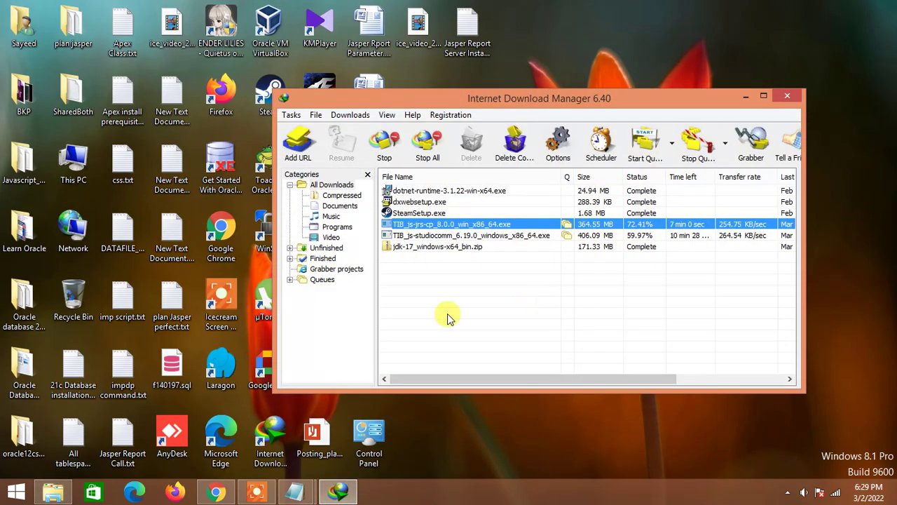
click(745, 97)
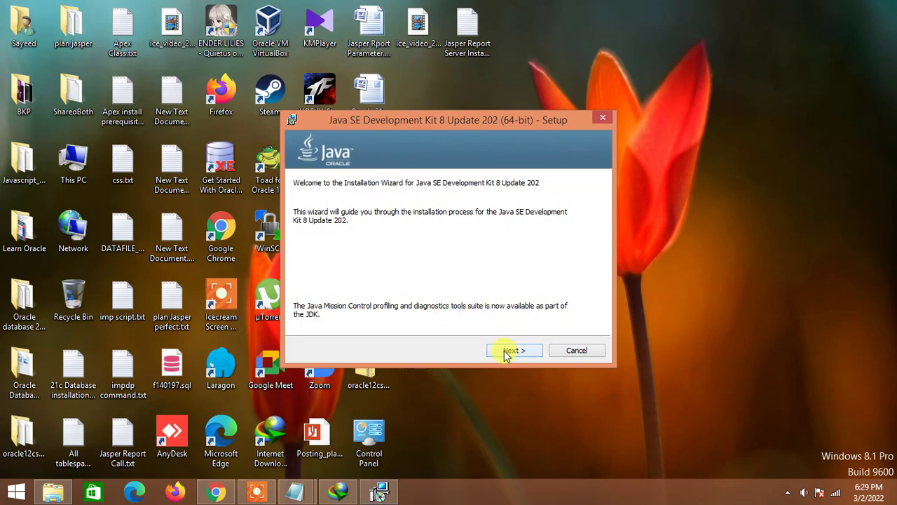
- Start installing Java SE Development Kit 8 Update 202 with the default options and move its progress window clear of the desktop icons
click(508, 353)
click(513, 353)
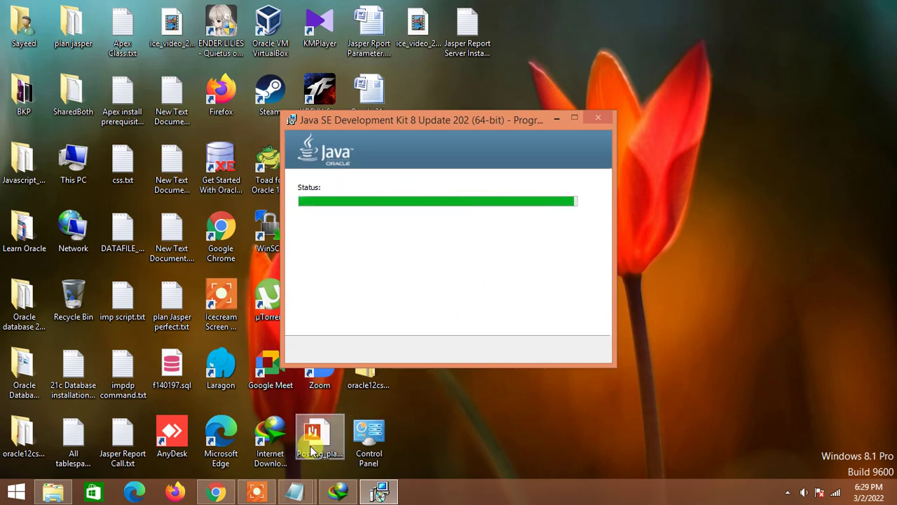
mouse_move(259, 495)
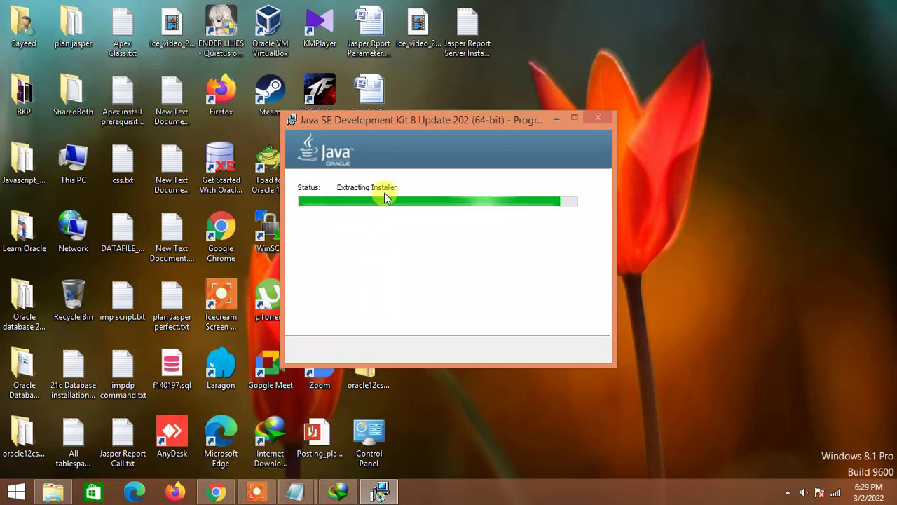
drag(457, 119, 562, 80)
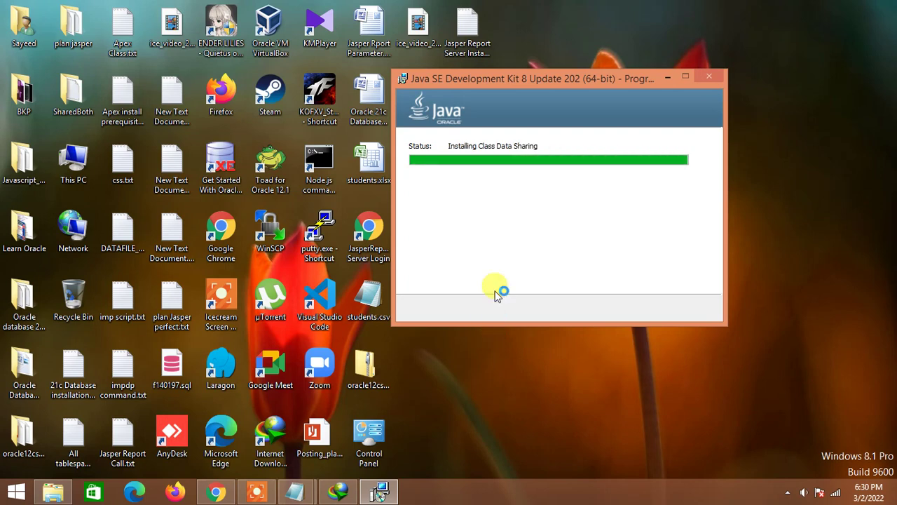
mouse_move(483, 81)
mouse_down()
mouse_move(504, 82)
mouse_move(489, 76)
mouse_up()
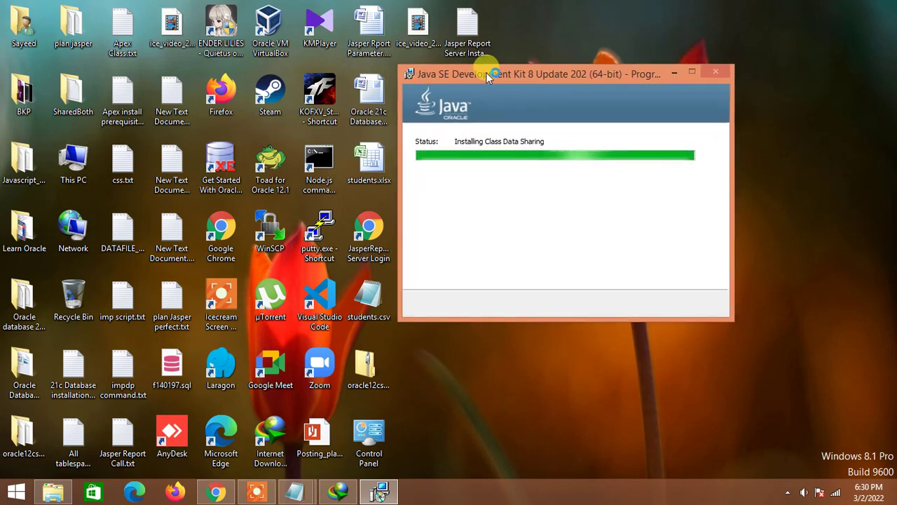
right_click(776, 133)
click(757, 170)
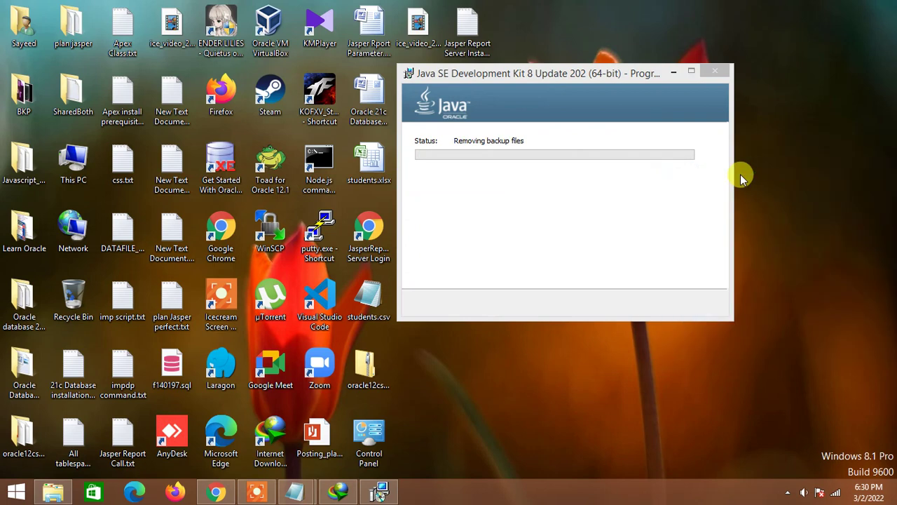
right_click(776, 167)
click(757, 202)
right_click(765, 159)
click(736, 195)
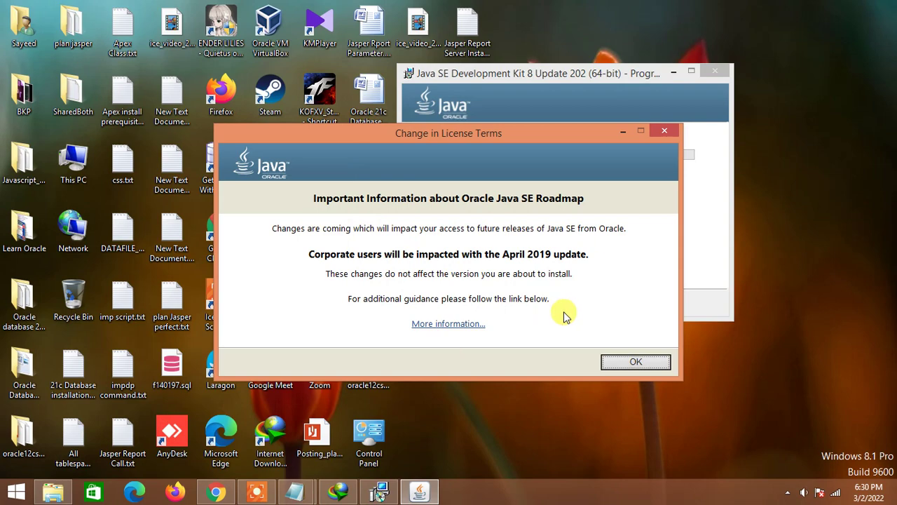
- Acknowledge the Java license terms notice and install the JRE to the default folder C:\Program Files\Java\jre1.8.0_202
click(625, 363)
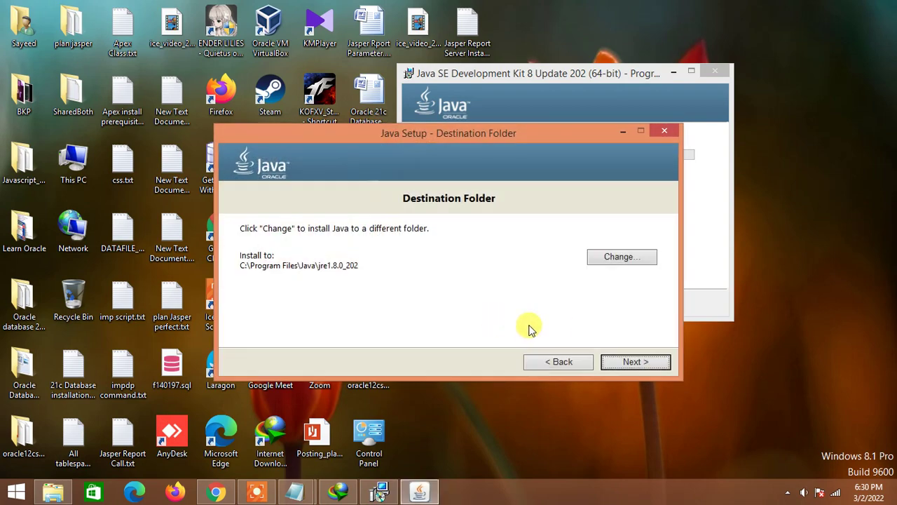
click(627, 364)
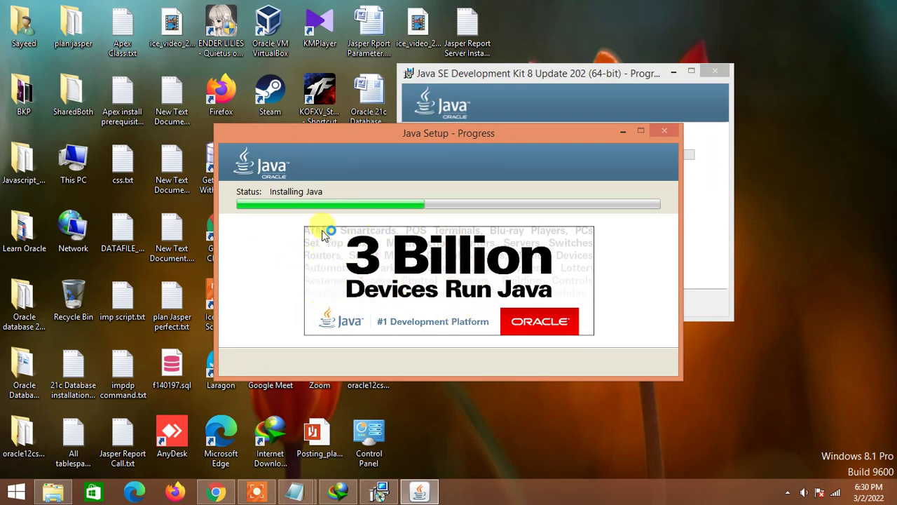
- Look at the jdk-17_windows-x64_bin.zip entry in Internet Download Manager and minimize its window
click(340, 492)
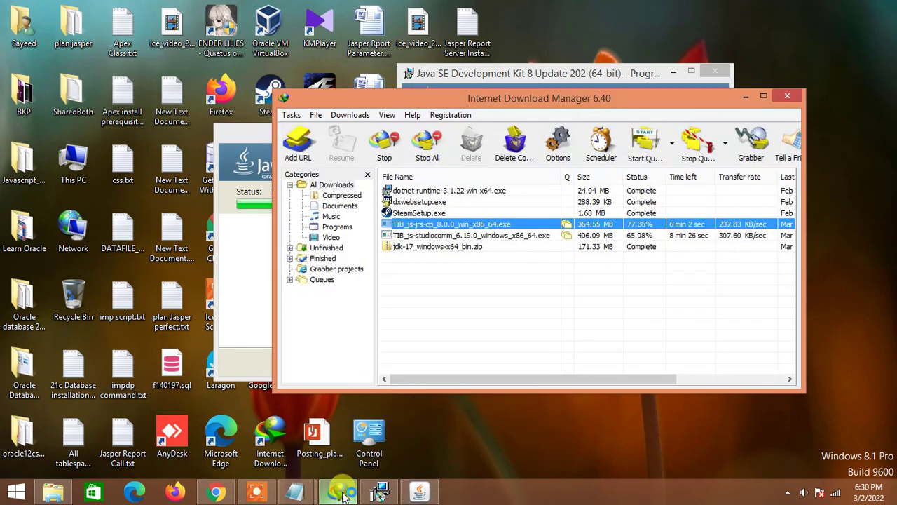
click(443, 248)
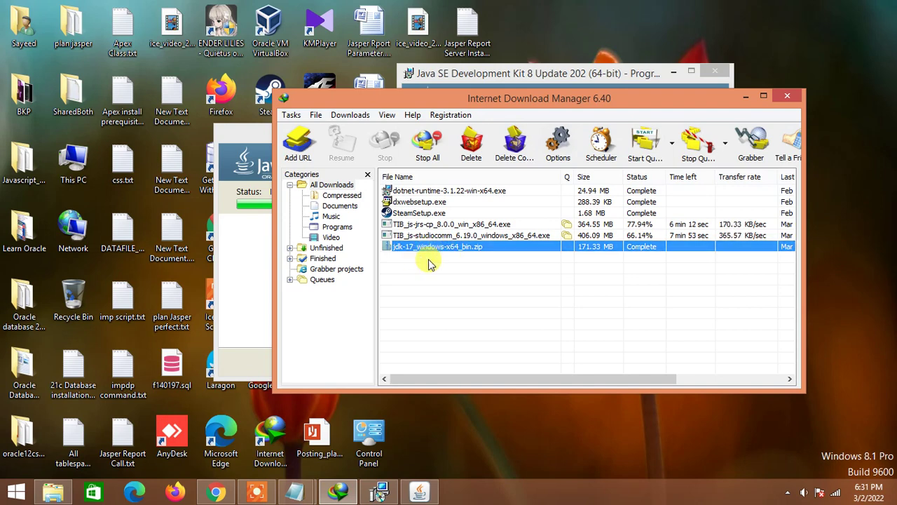
double_click(494, 251)
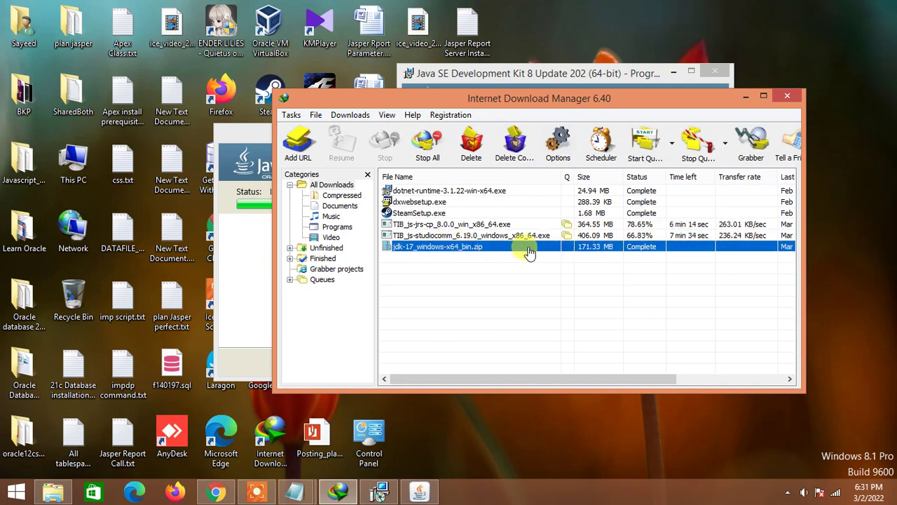
click(745, 98)
- Move the JDK 8 Update 202 setup window aside and close the installer once it completes
drag(455, 72, 476, 73)
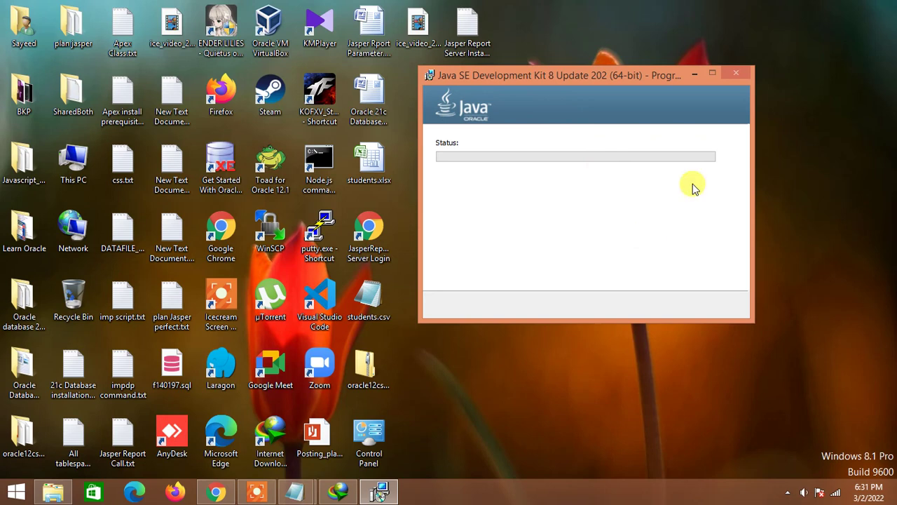
right_click(815, 56)
click(771, 148)
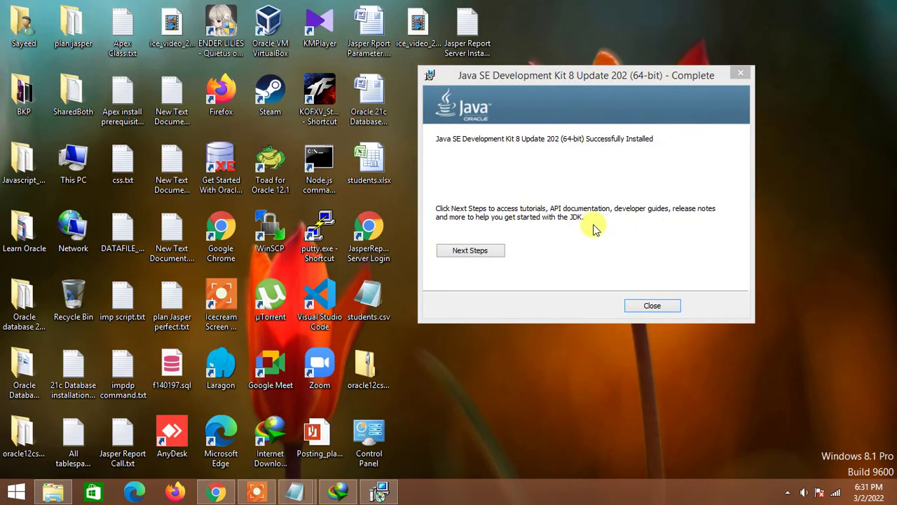
click(652, 306)
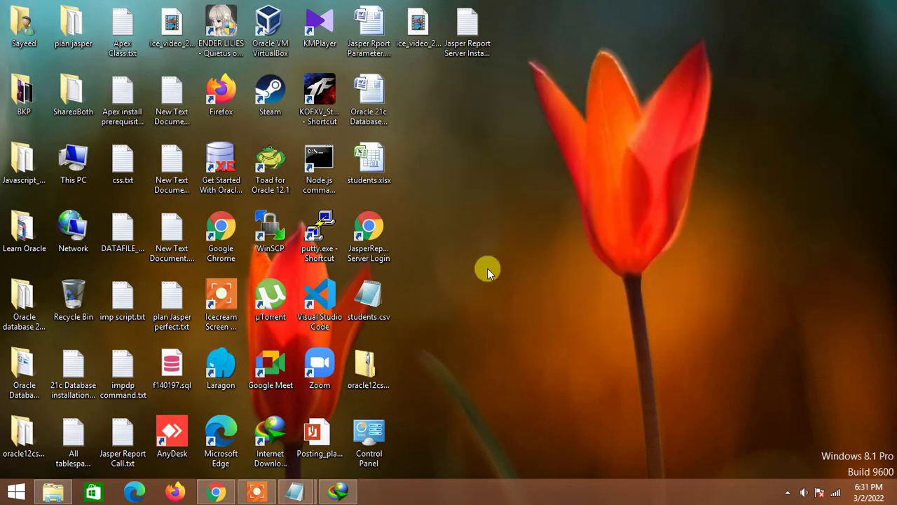
- Move the Jasper Report Server Installation file on the desktop to just below the ice_video file and refresh the desktop
right_click(443, 115)
click(457, 148)
drag(460, 23, 413, 88)
right_click(518, 63)
click(554, 105)
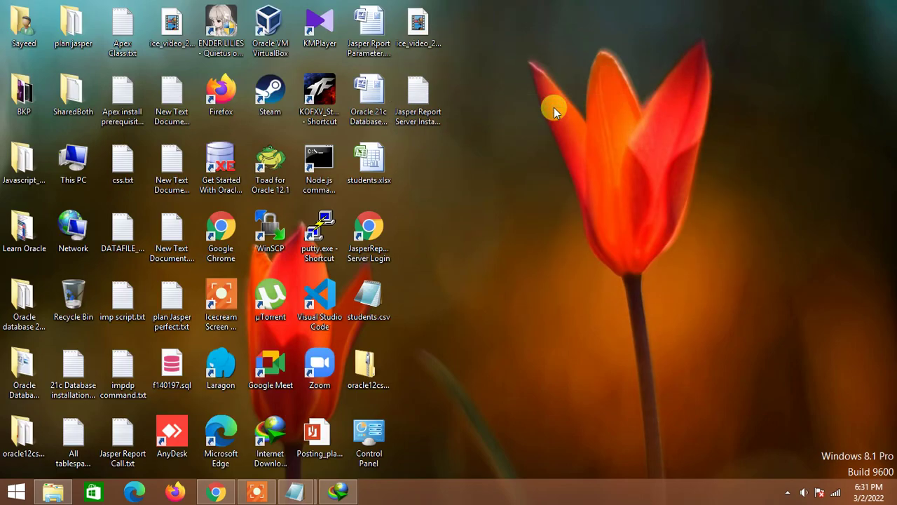
right_click(555, 117)
click(574, 157)
right_click(544, 70)
click(575, 111)
right_click(498, 116)
click(529, 151)
right_click(512, 84)
click(538, 126)
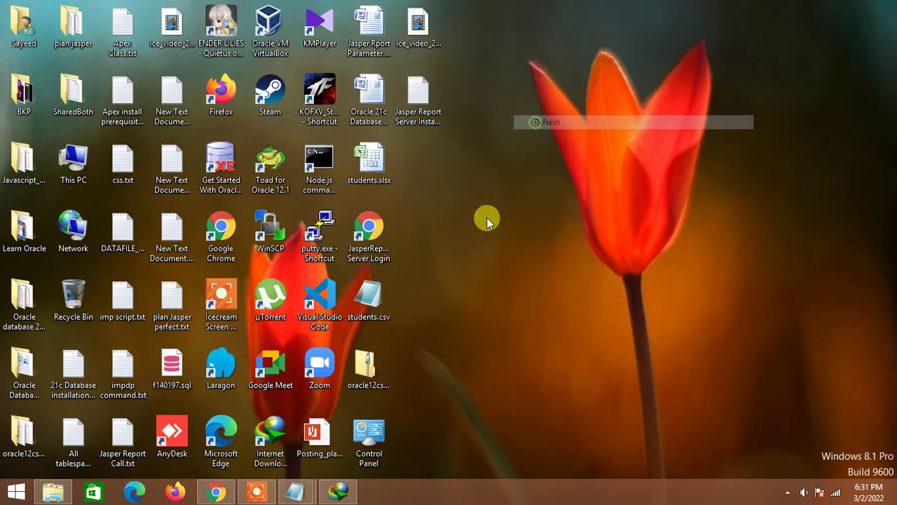
right_click(499, 127)
click(530, 165)
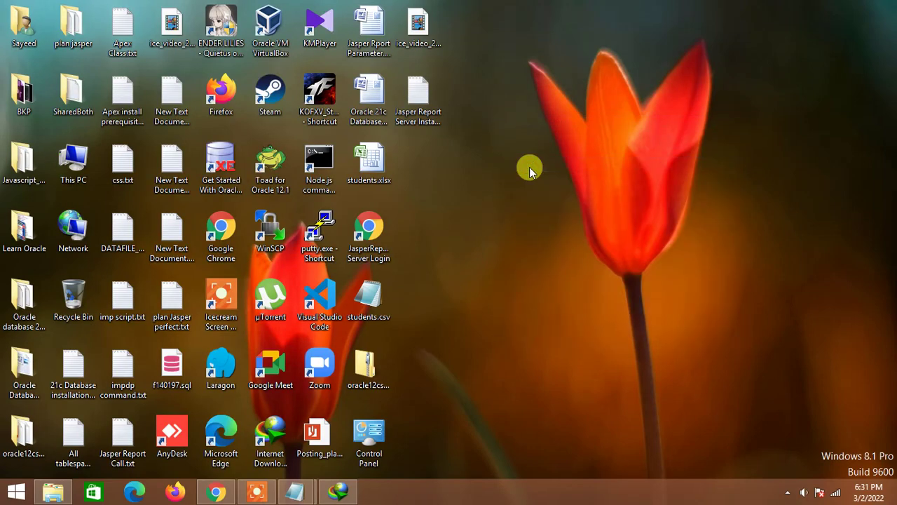
right_click(497, 139)
click(527, 186)
right_click(502, 123)
click(526, 161)
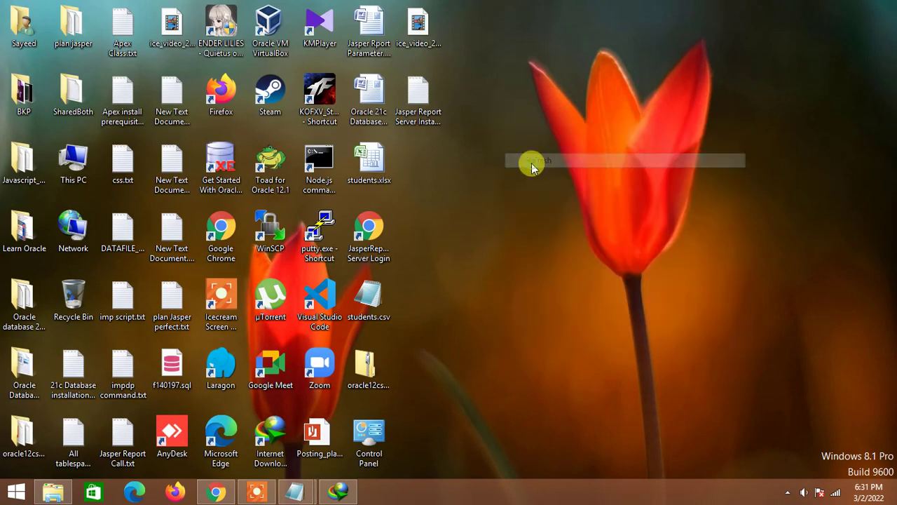
- Refresh the desktop and bring up Internet Download Manager to check the progress of the TIB_js-studiocomm_6.19.0_windows_x86_64.exe download
right_click(532, 129)
click(561, 171)
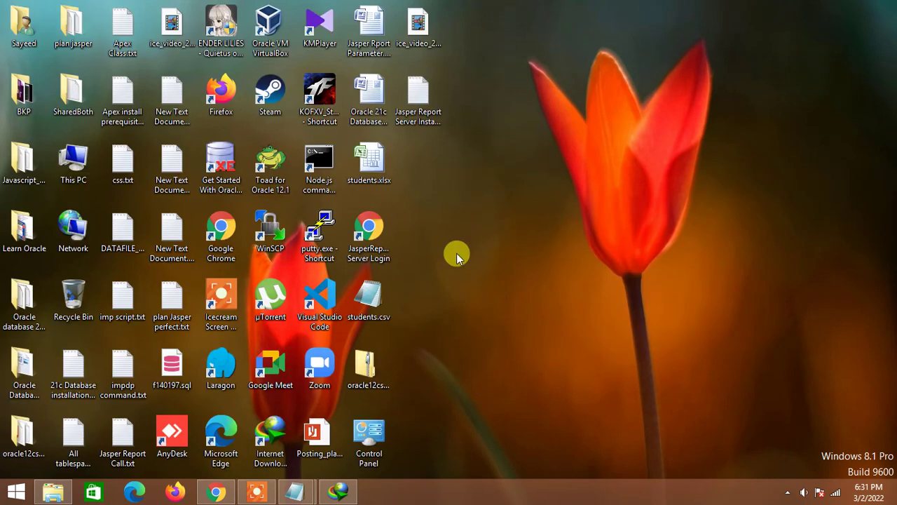
click(339, 493)
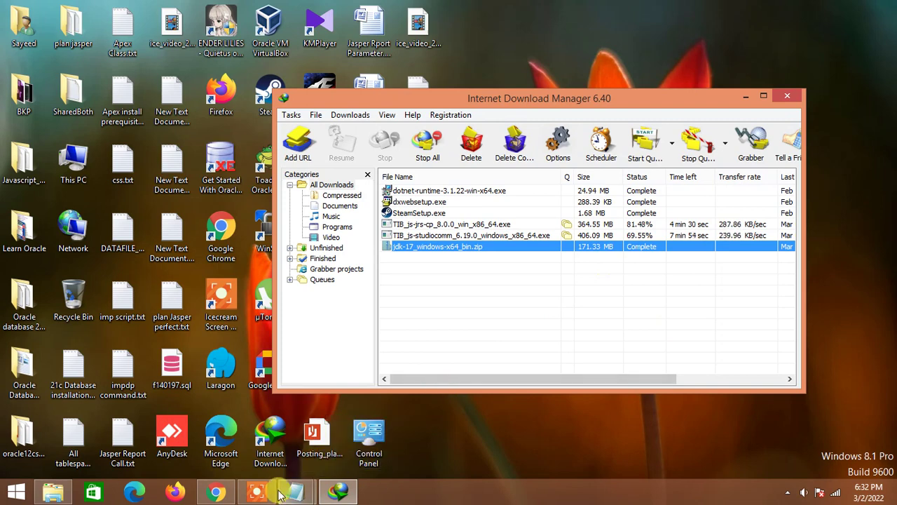
click(257, 493)
click(466, 470)
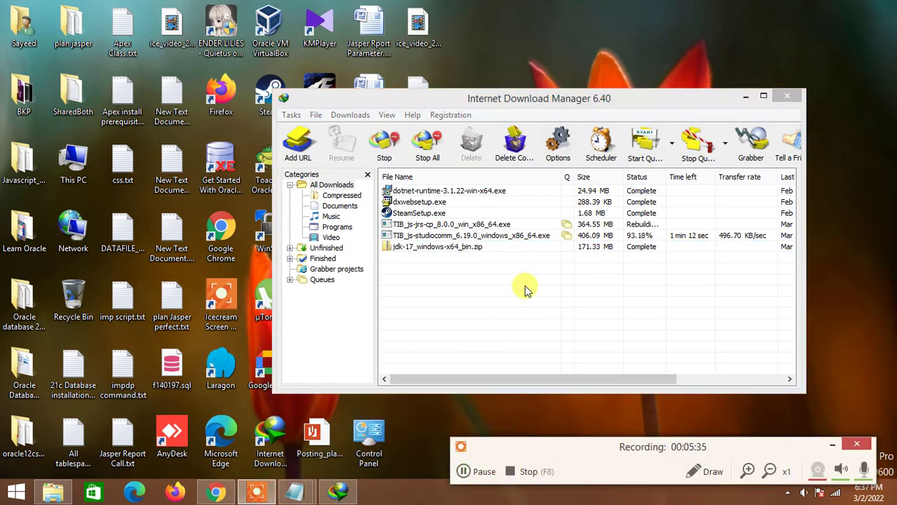
click(609, 237)
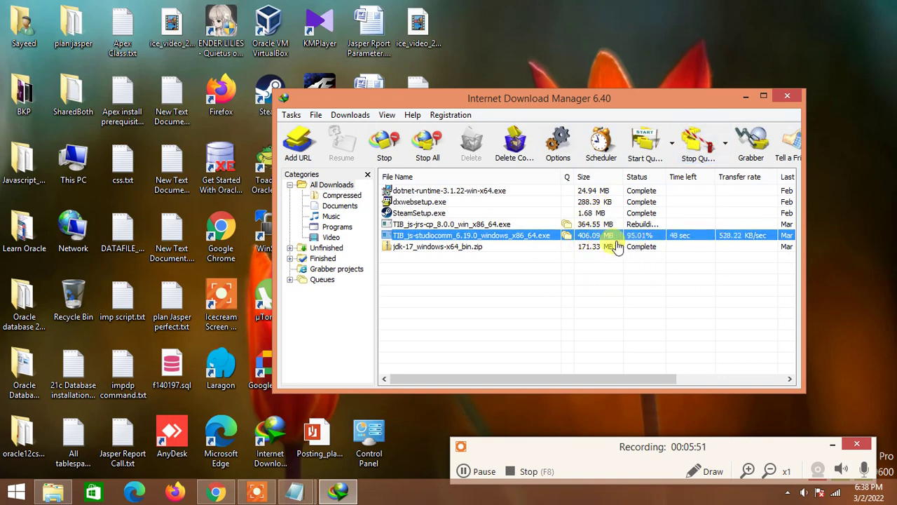
- Reposition the Internet Download Manager window on the desktop and refresh the desktop
drag(695, 102, 683, 65)
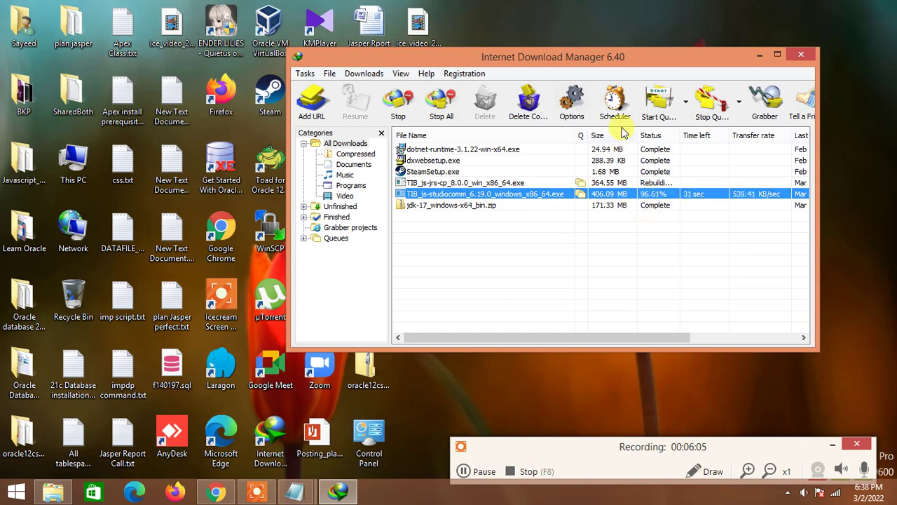
drag(548, 60, 476, 76)
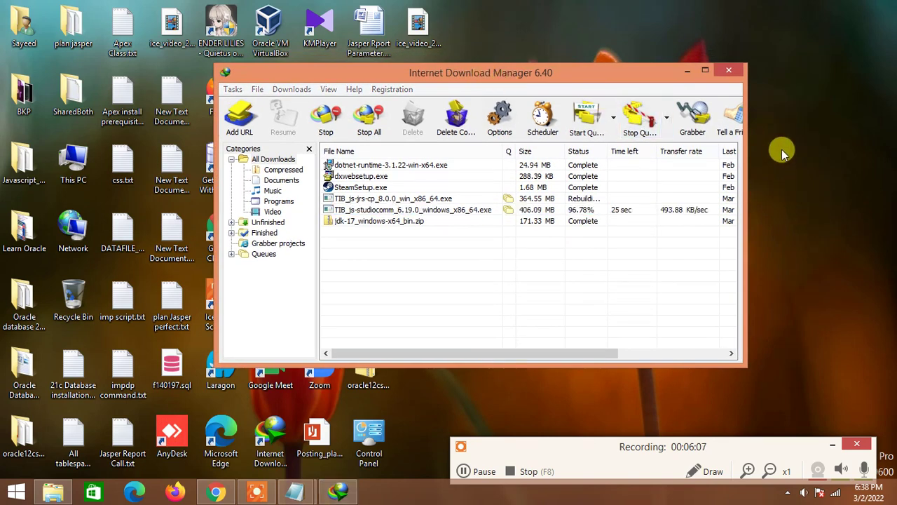
right_click(761, 149)
click(763, 190)
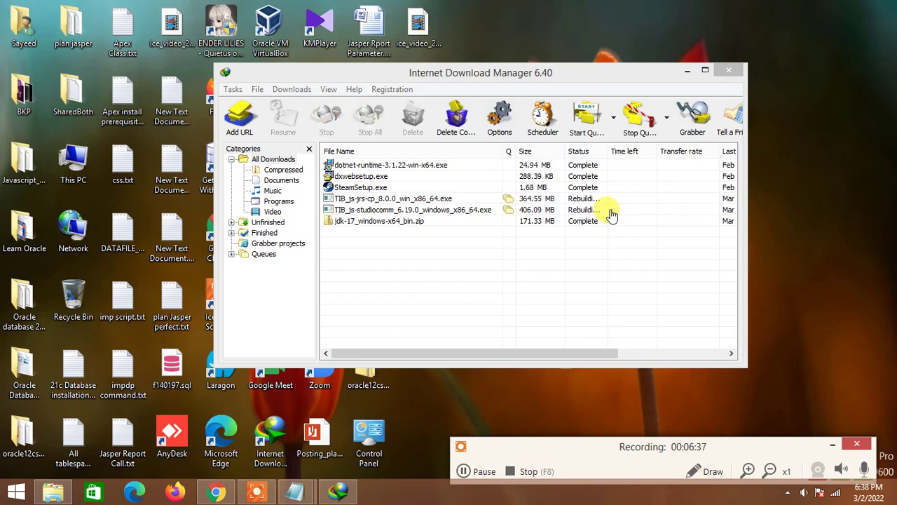
- Monitor the TIB_js-jrs-cp_8.0.0 and TIB_js-studiocomm_6.19.0 downloads while their files are rebuilt
click(532, 209)
click(536, 202)
click(541, 201)
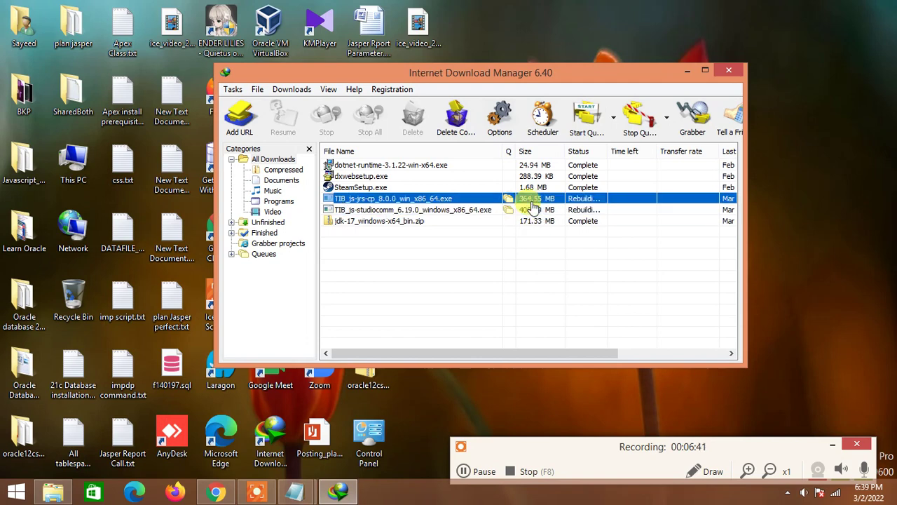
click(541, 209)
click(543, 201)
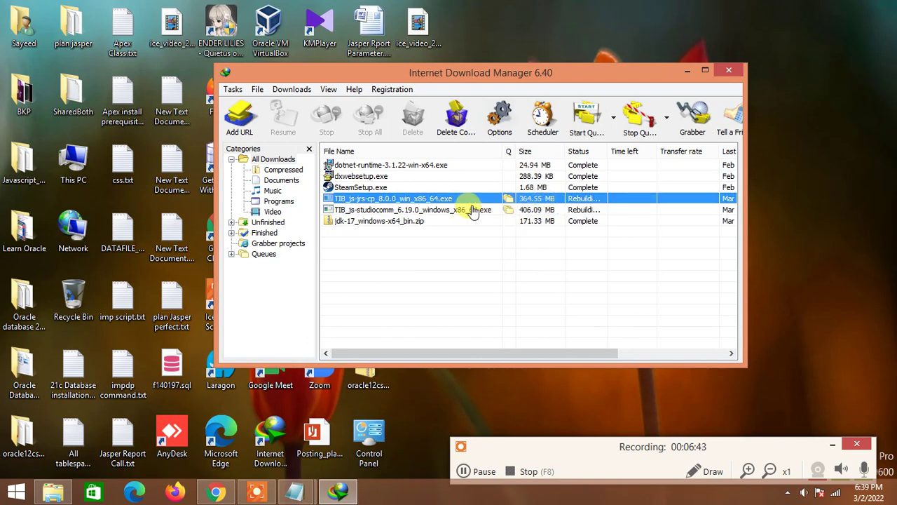
click(500, 209)
click(515, 200)
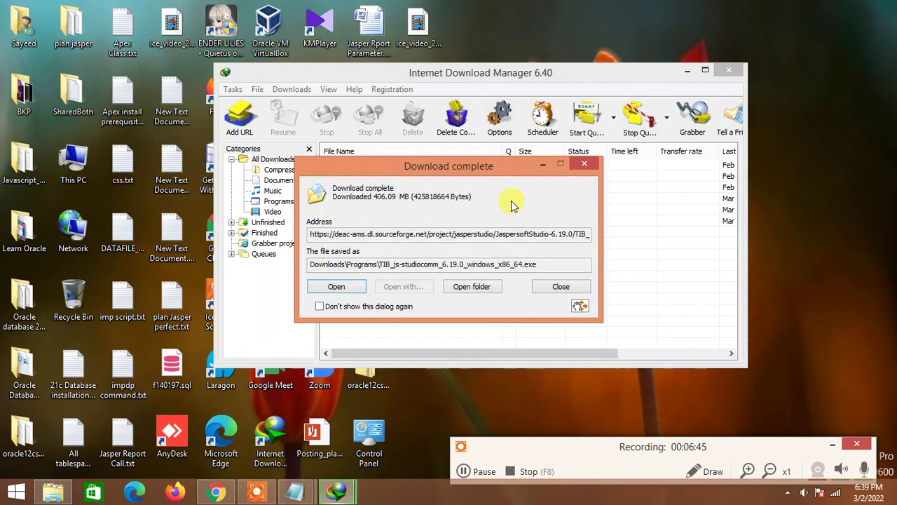
- Dismiss the completion notices of the Jaspersoft Studio and JasperReports Server downloads
click(550, 293)
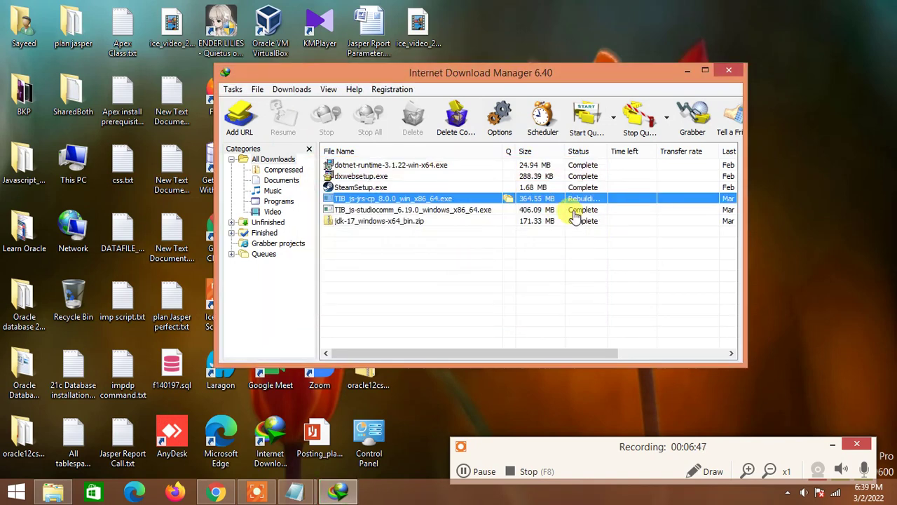
click(539, 212)
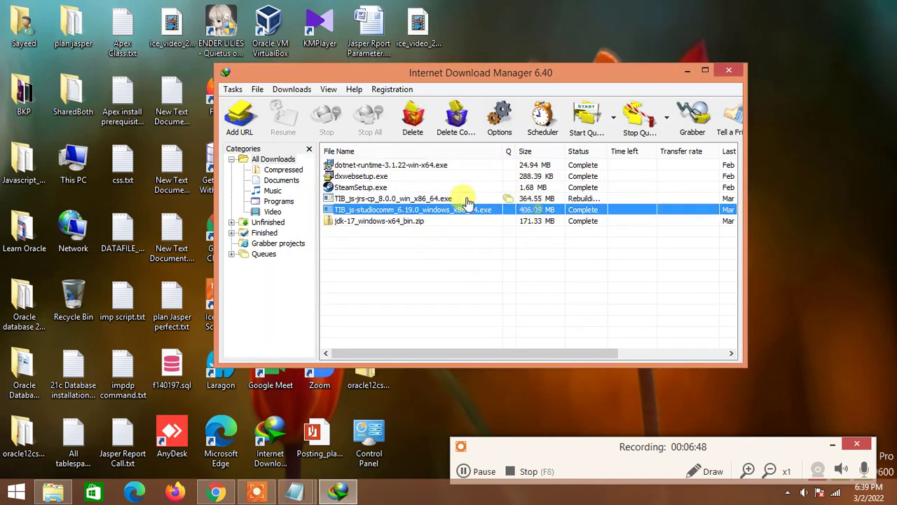
click(418, 203)
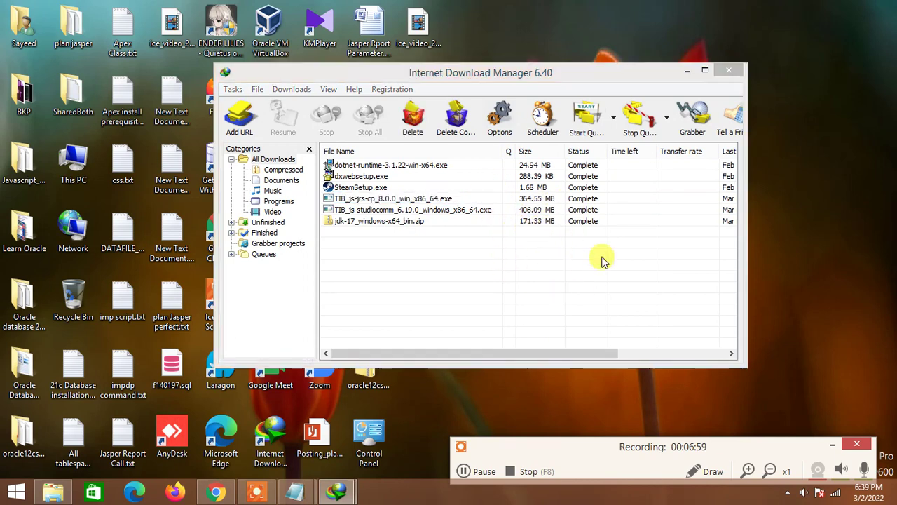
click(560, 287)
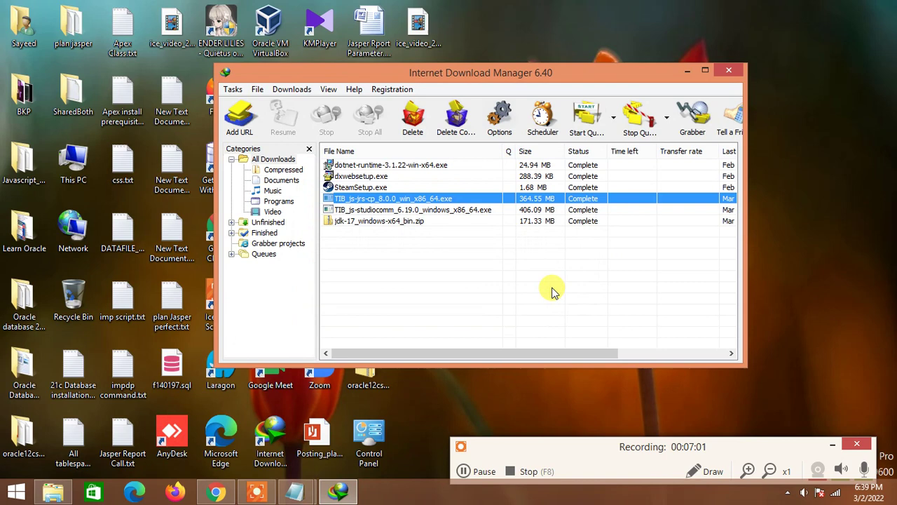
- Maximize Internet Download Manager and open the folder containing TIB_js-jrs-cp_8.0.0_win_x86_64.exe
click(705, 71)
right_click(164, 131)
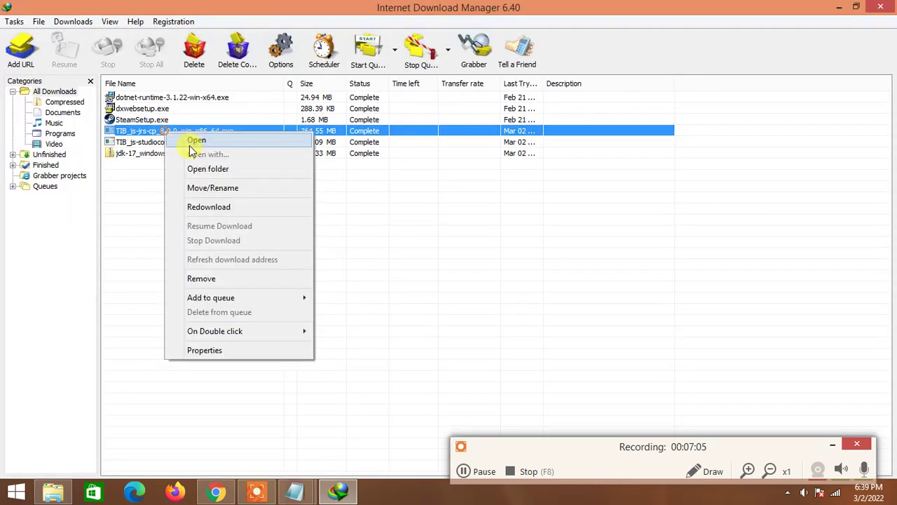
click(146, 142)
click(144, 132)
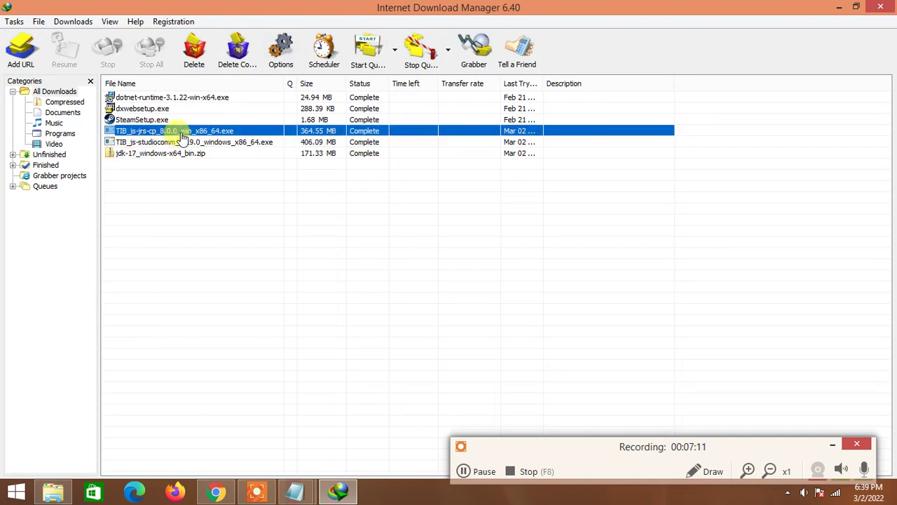
right_click(184, 136)
click(211, 171)
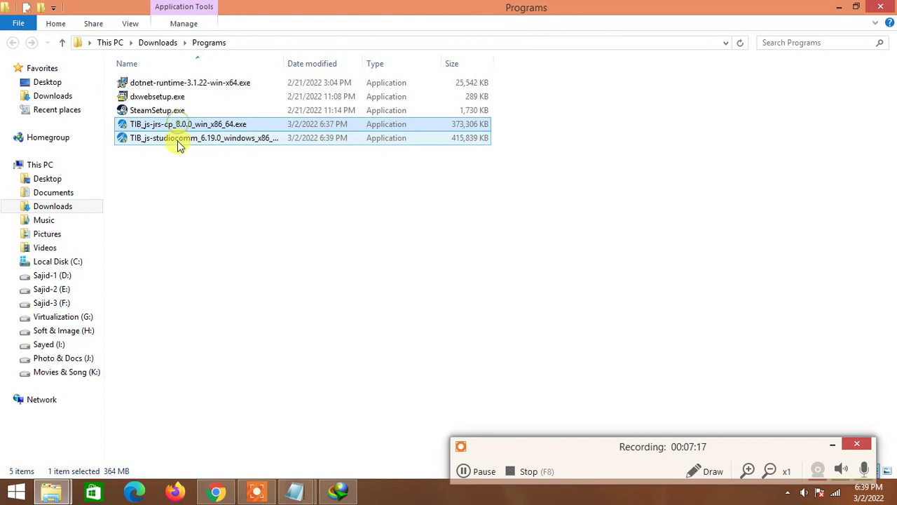
- Widen the Name column in the Programs folder to show full file names, refresh the folder and select TIB_js-jrs-cp_8.0.0_win_x86_64.exe
drag(282, 58, 388, 65)
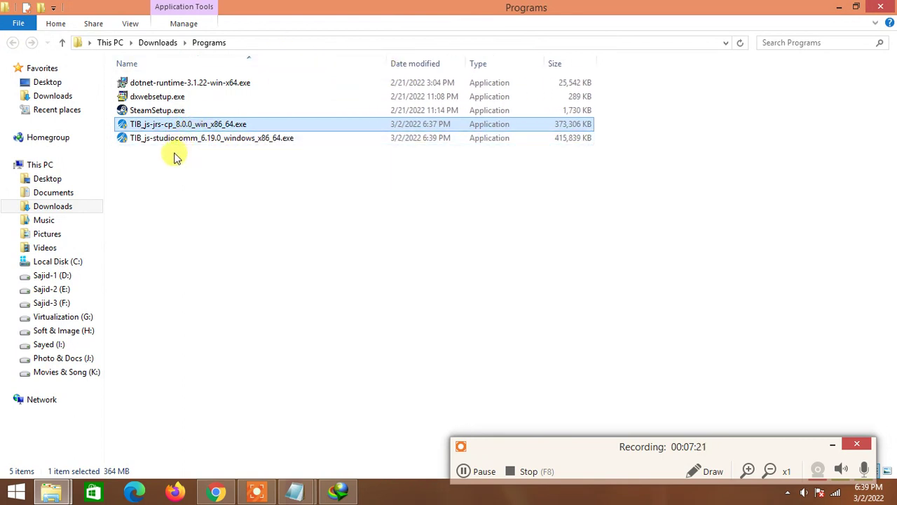
click(180, 139)
right_click(169, 192)
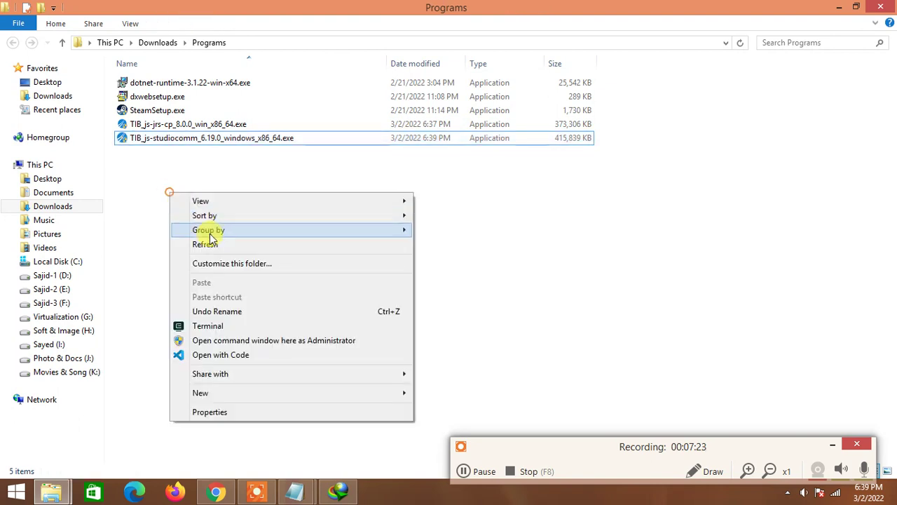
click(214, 245)
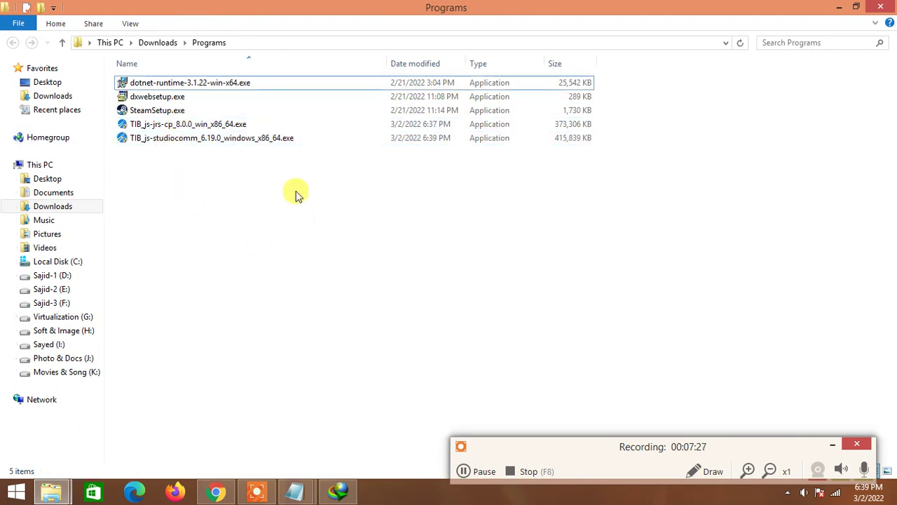
right_click(254, 190)
click(286, 243)
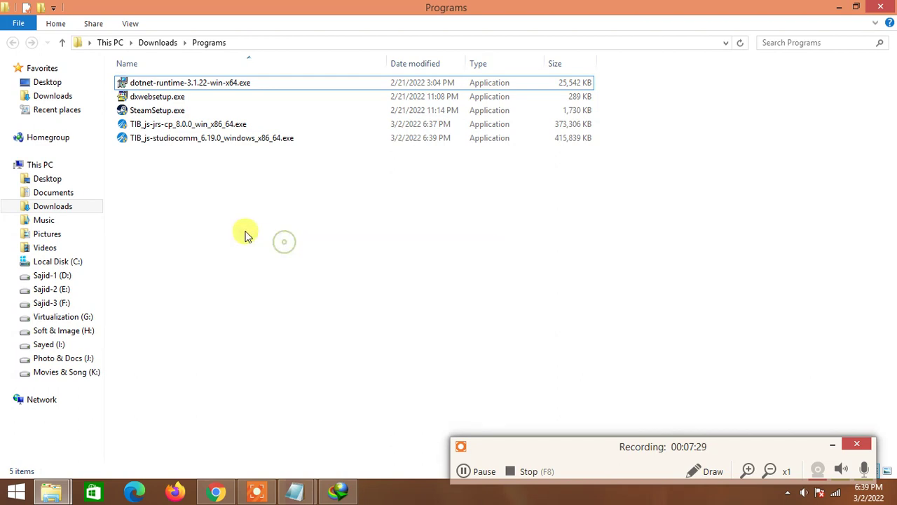
click(162, 124)
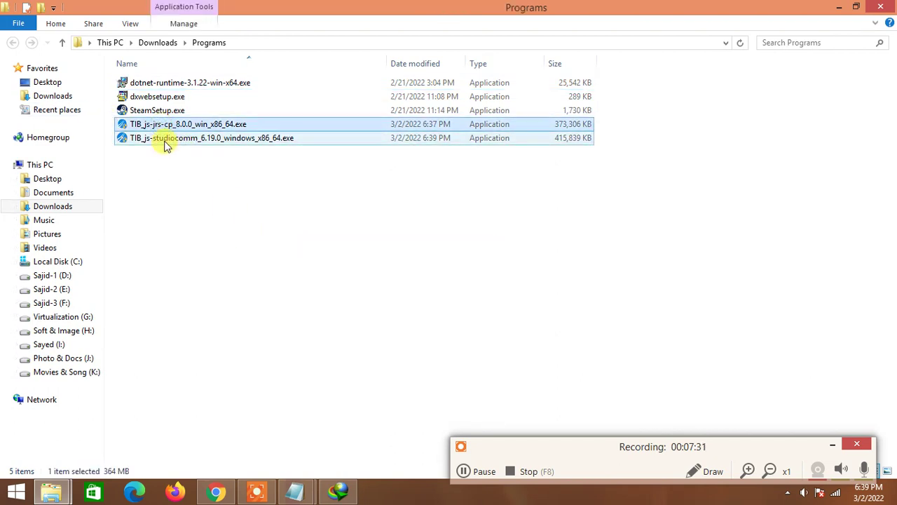
- Switch to Chrome and search Google in the blank tab for "jasper studio community edition download"
click(215, 491)
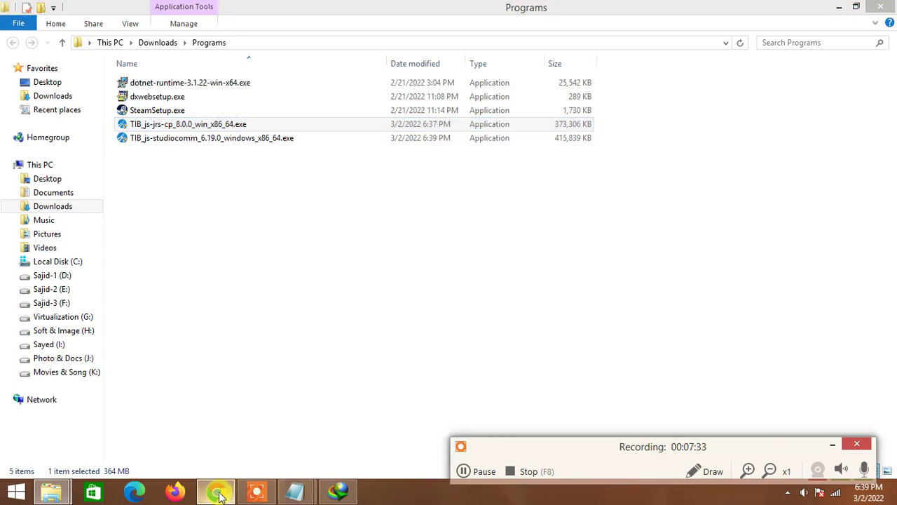
click(84, 7)
click(334, 11)
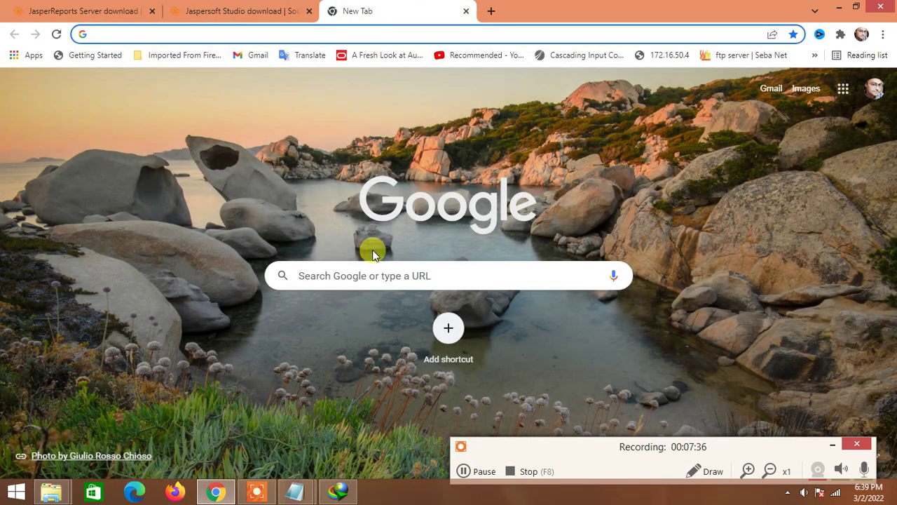
click(326, 274)
click(334, 308)
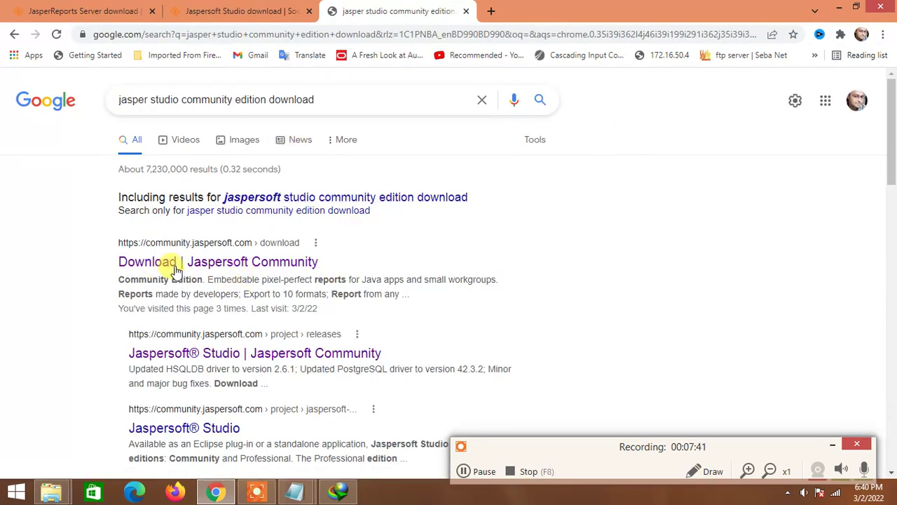
- Open the "Download | Jaspersoft Community" search result in a new tab and bring that page to the front
right_click(175, 270)
click(208, 272)
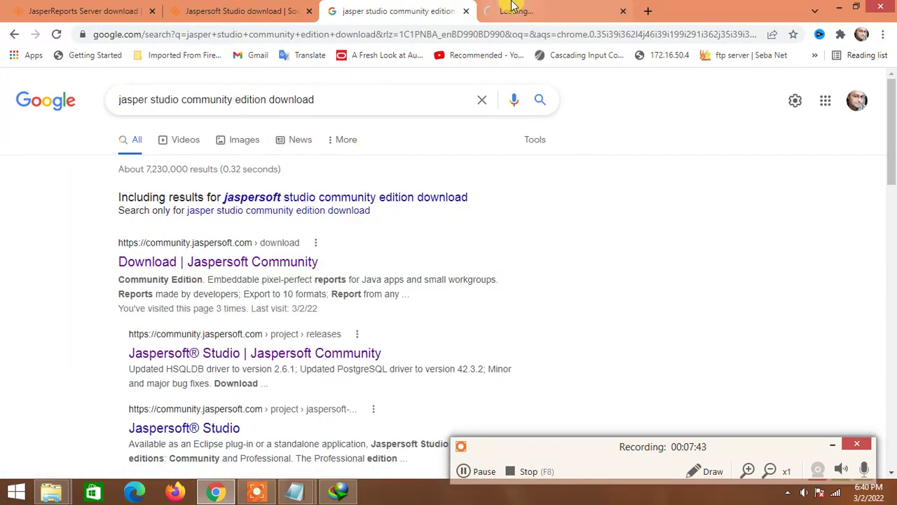
click(511, 7)
click(375, 8)
click(526, 13)
click(387, 7)
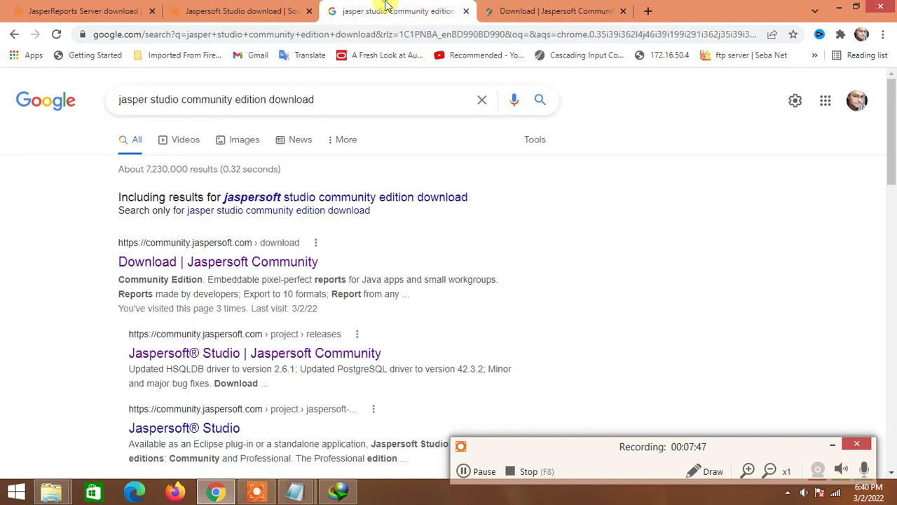
click(490, 7)
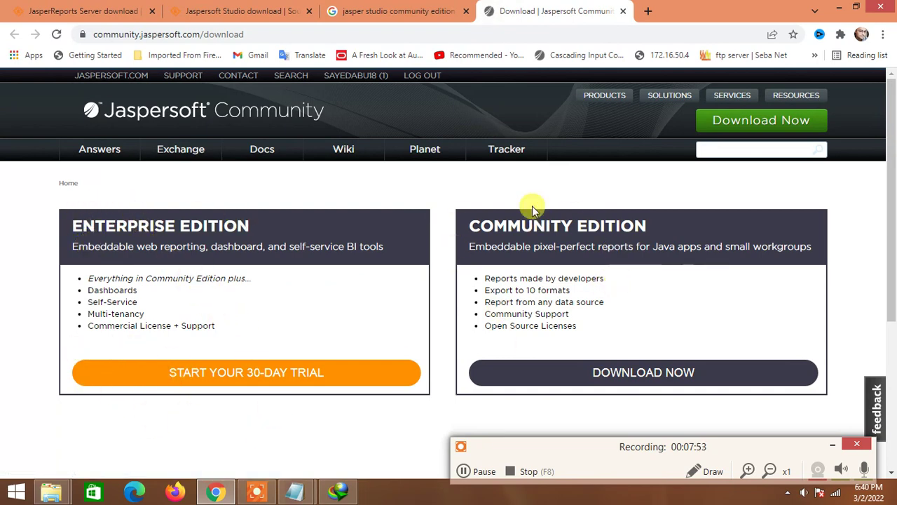
- Compare the feature lists of the Enterprise Edition and Community Edition on the Jaspersoft Community download page
drag(72, 219, 372, 343)
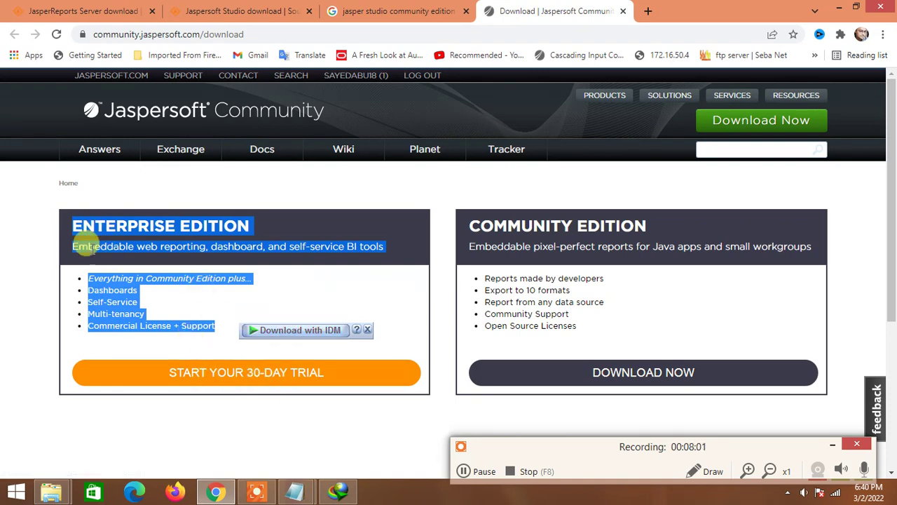
click(367, 329)
drag(464, 226, 566, 335)
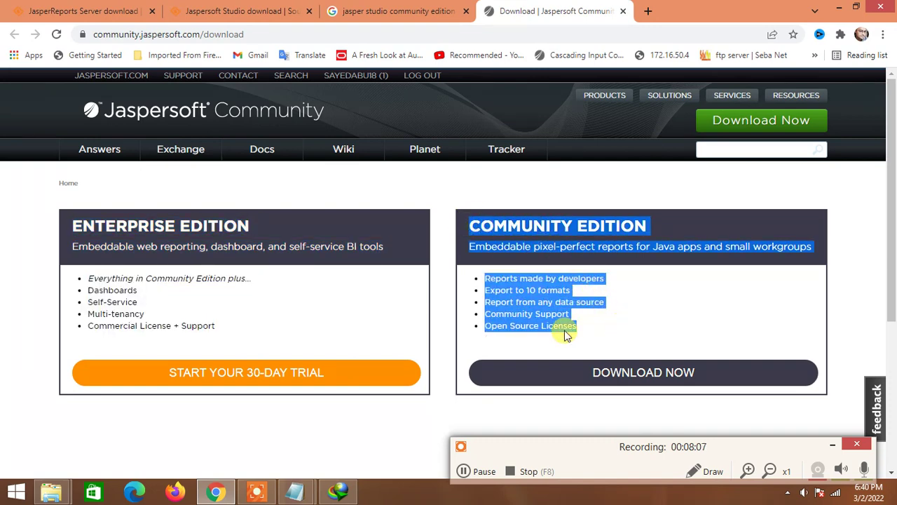
drag(234, 327, 67, 224)
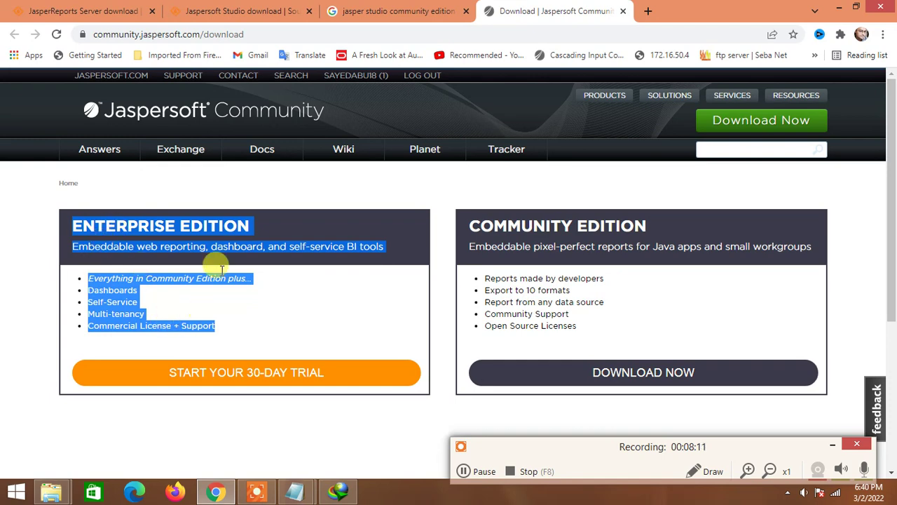
drag(226, 326, 77, 253)
drag(610, 314, 475, 248)
click(576, 324)
drag(584, 321, 467, 227)
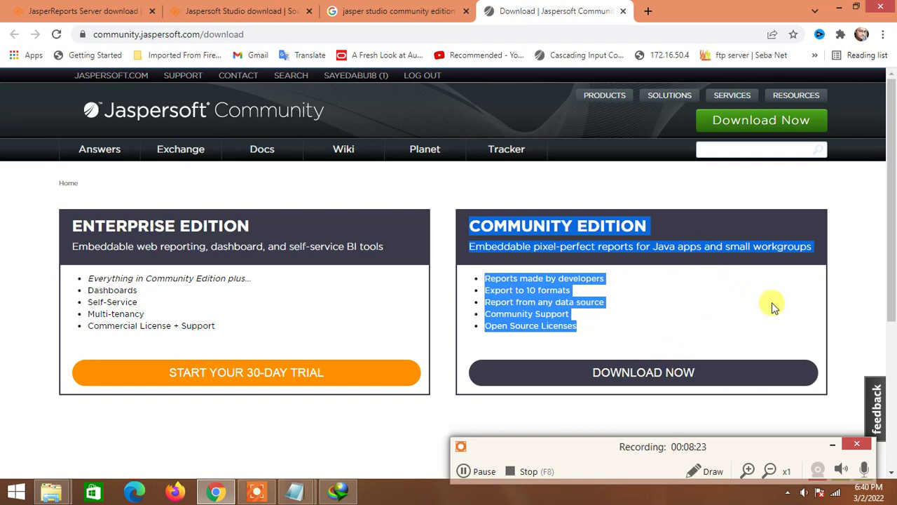
click(534, 226)
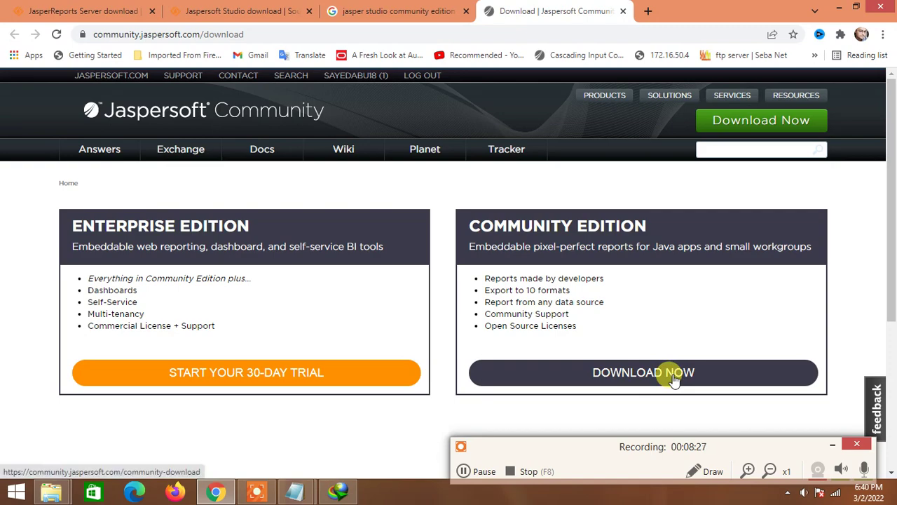
- Return to the Programs folder from Chrome, refresh it, and launch the TIB_js-jrs-cp_8.0.0_win_x86_64.exe installer
click(364, 10)
click(281, 10)
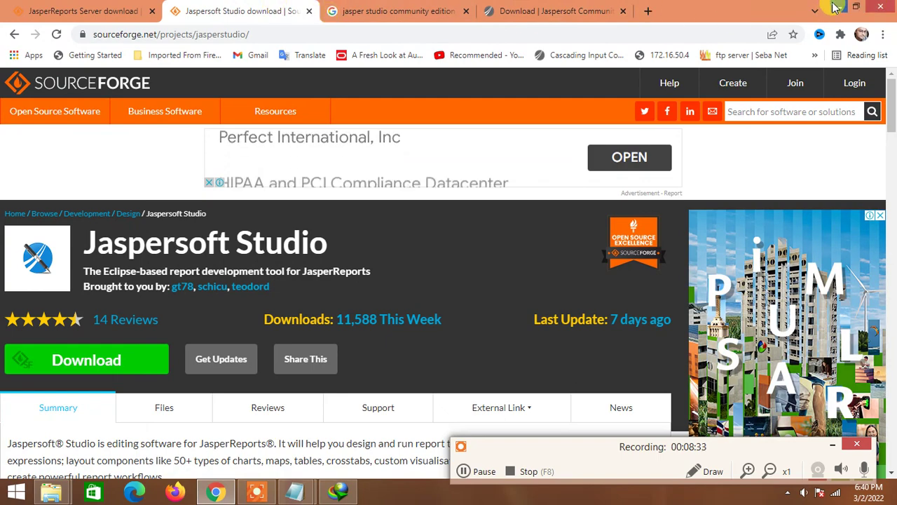
click(835, 7)
right_click(499, 238)
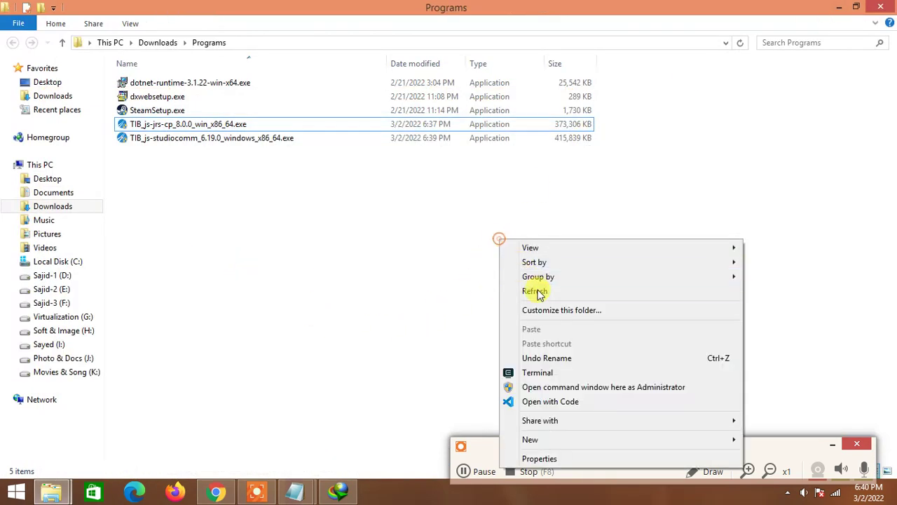
click(535, 291)
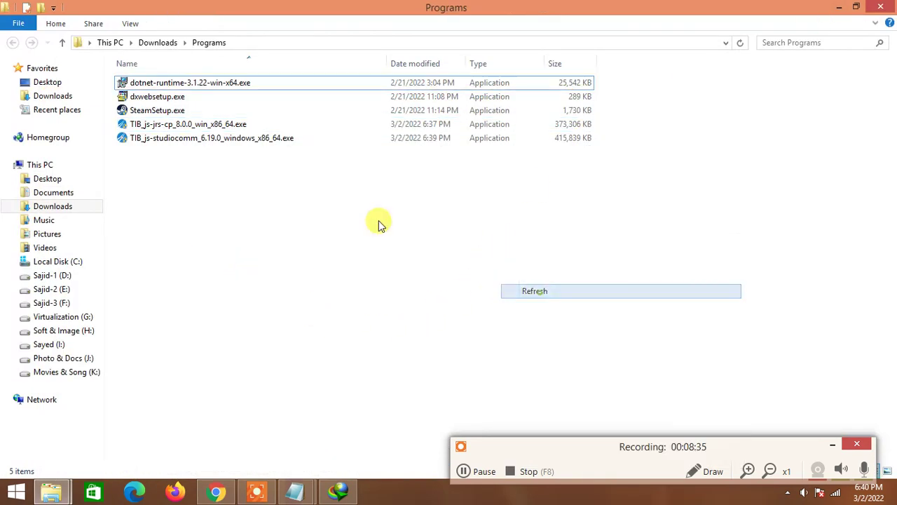
double_click(163, 128)
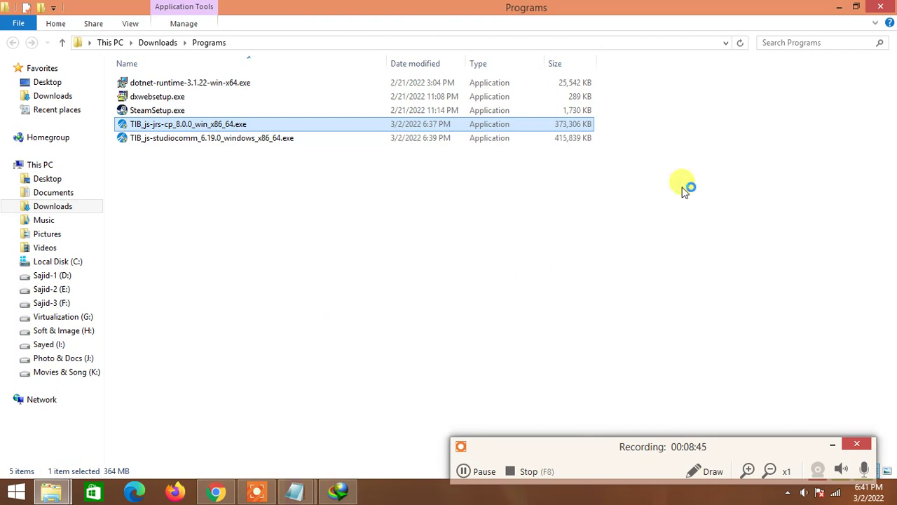
- Minimize the Programs folder and Internet Download Manager windows, and refresh the desktop
click(839, 6)
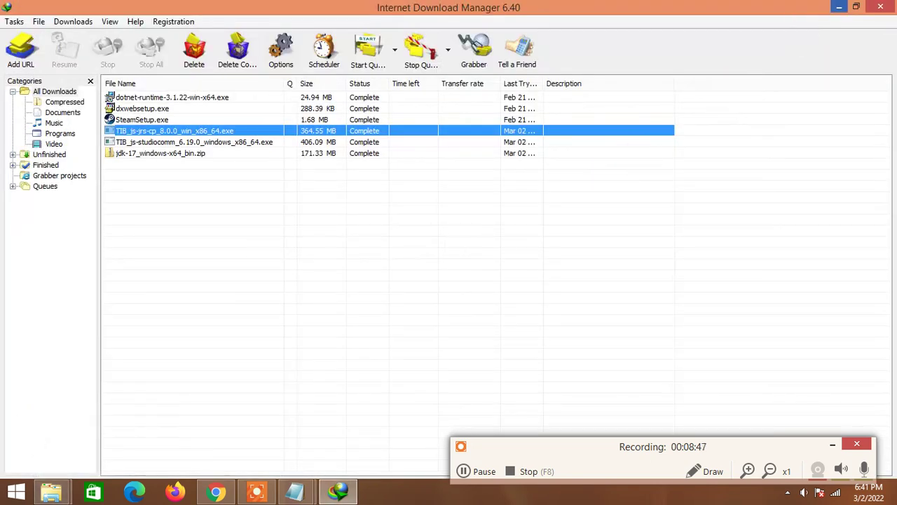
click(834, 7)
right_click(538, 174)
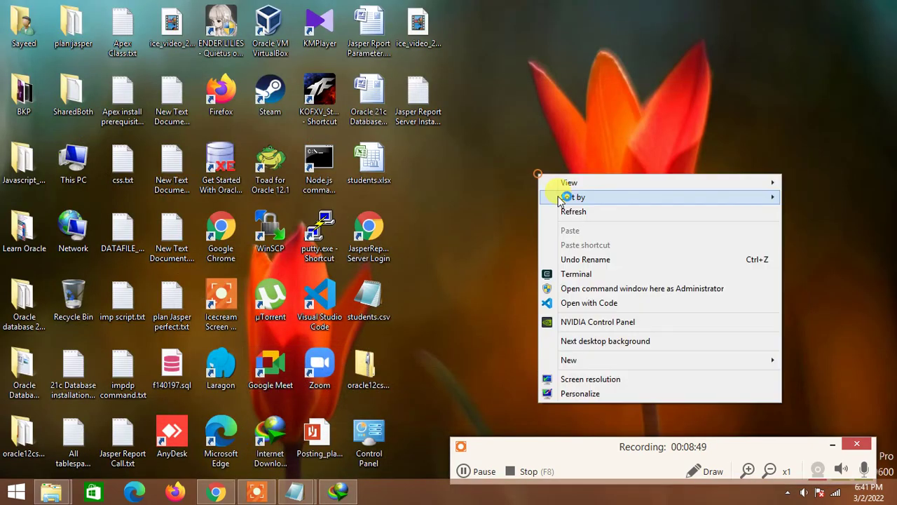
click(585, 209)
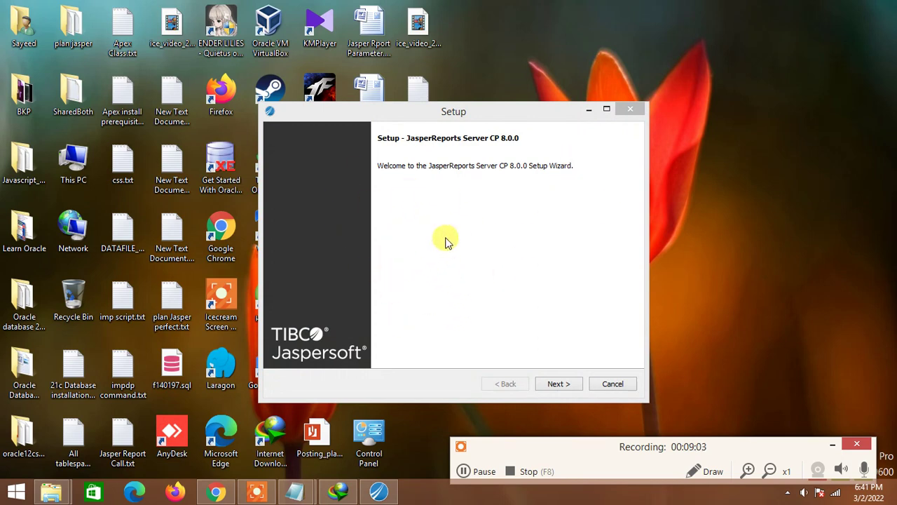
- Pass the JasperReports Server CP 8.0.0 setup welcome page and accept the license agreement
drag(408, 118, 468, 88)
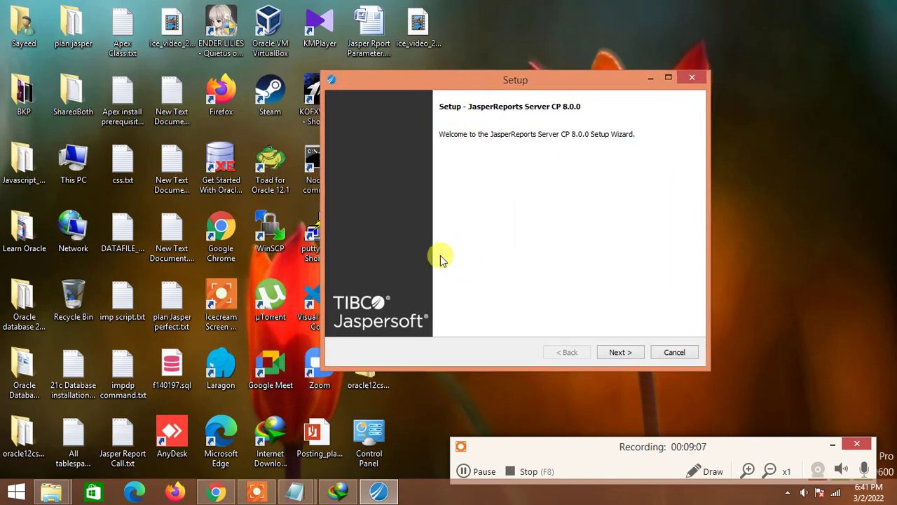
click(616, 353)
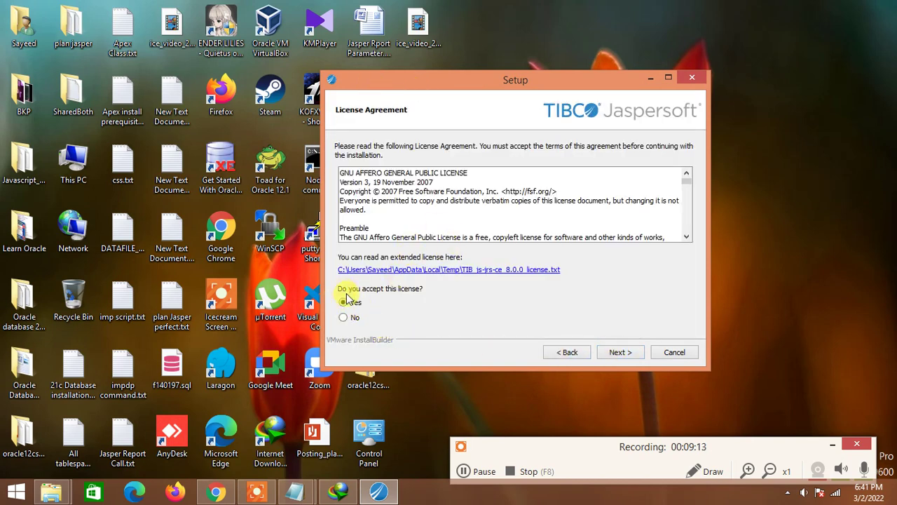
click(619, 355)
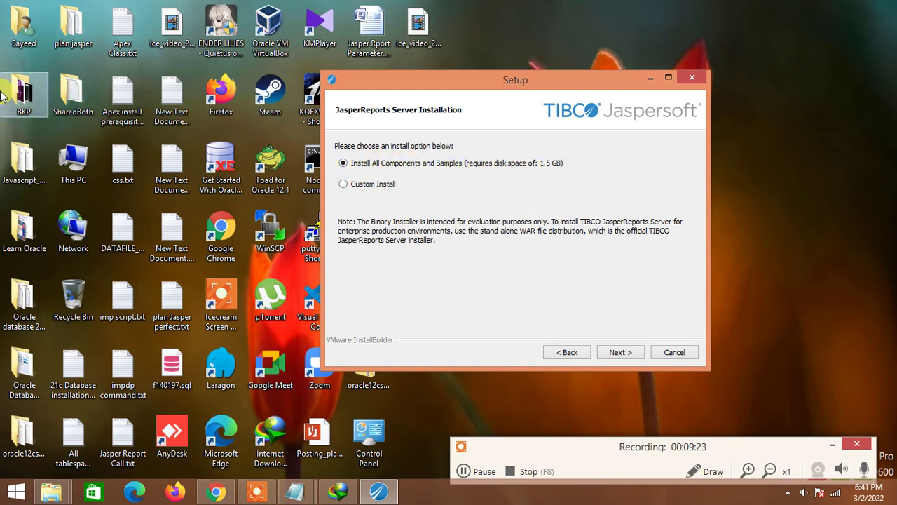
- Sort the desktop icons by item type and check the drives' free space in This PC
right_click(759, 96)
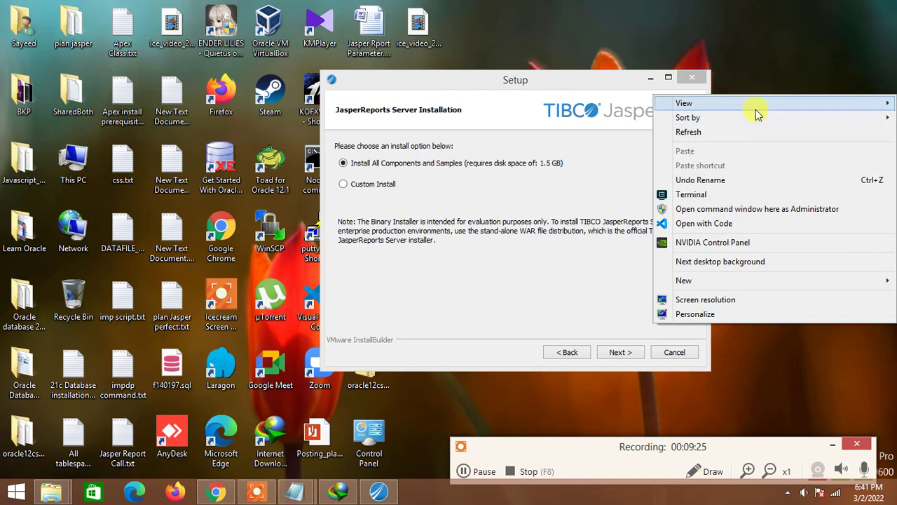
mouse_move(756, 117)
click(599, 153)
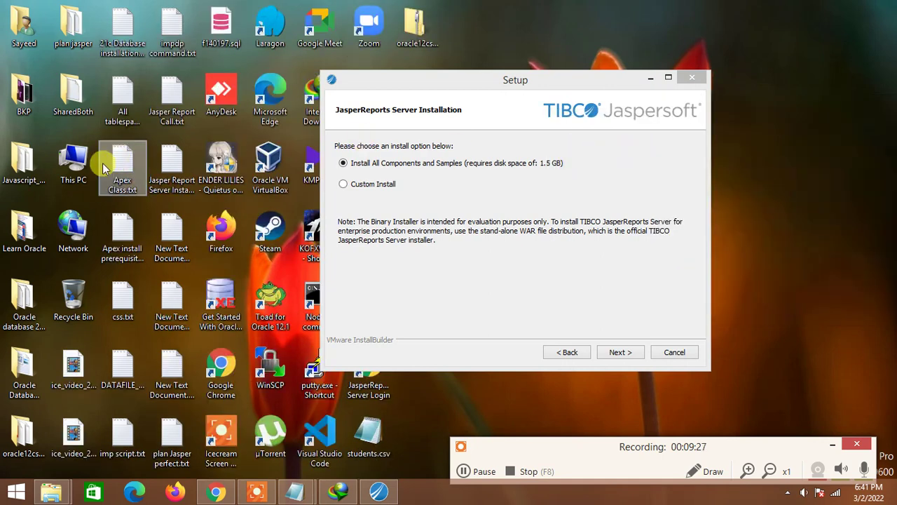
right_click(732, 83)
mouse_move(731, 111)
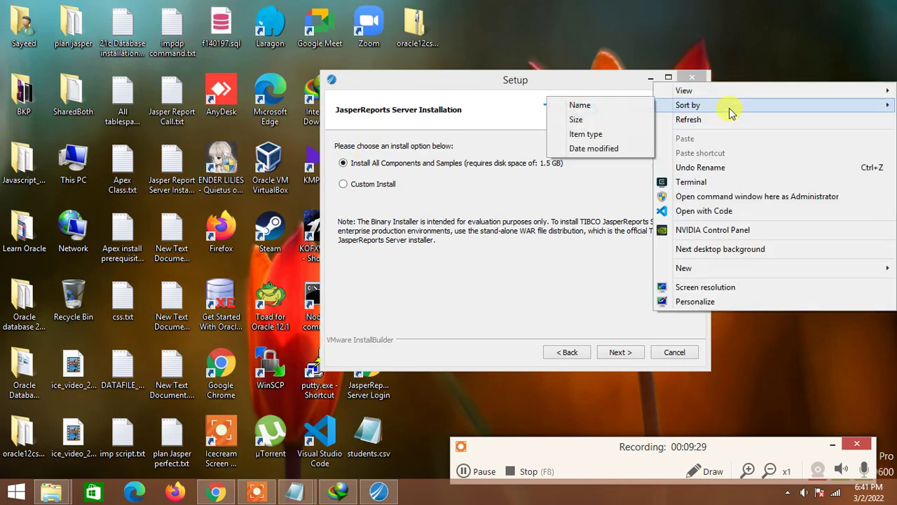
click(582, 134)
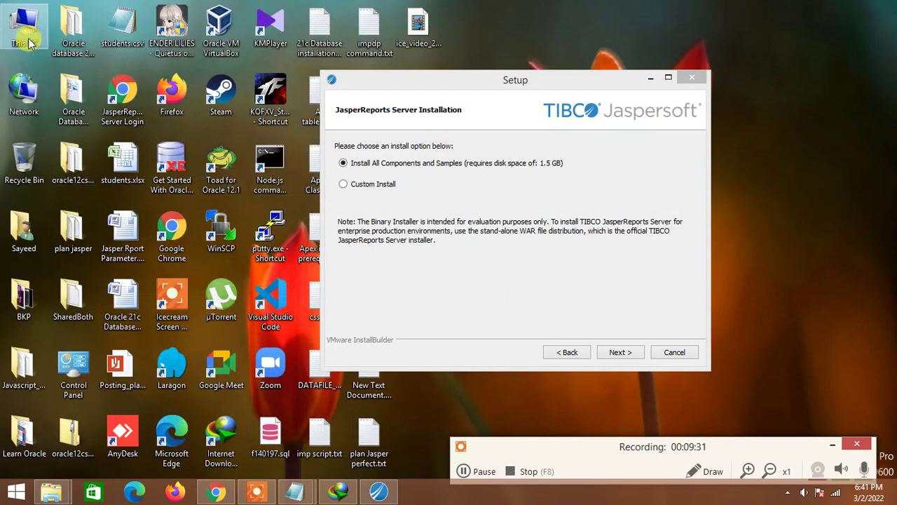
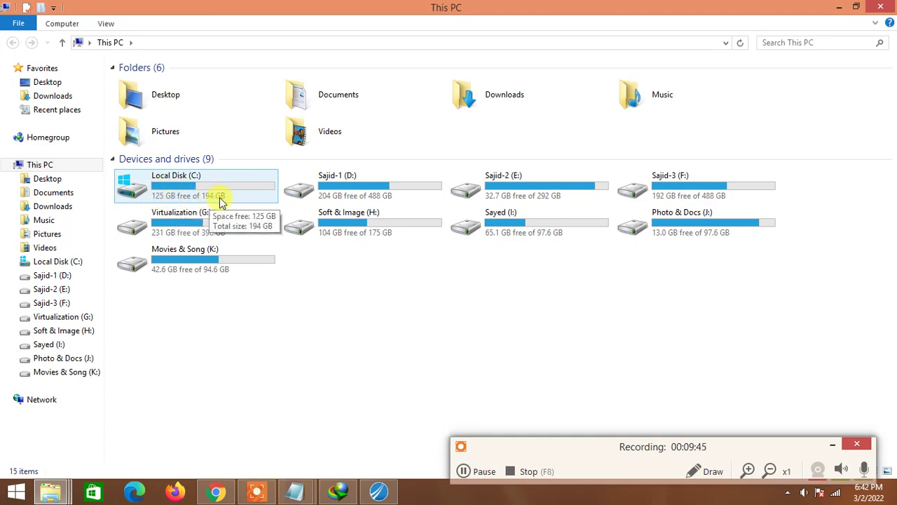
click(844, 7)
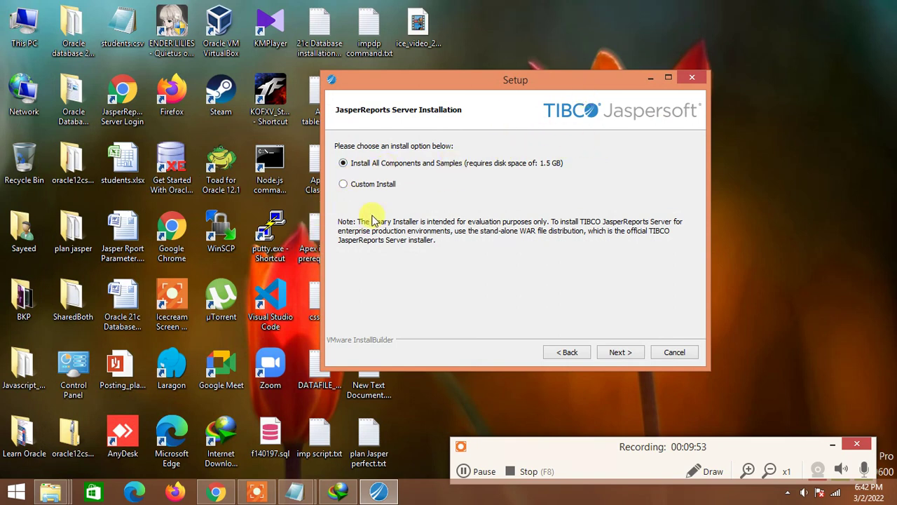
- Choose the Custom Install option and continue to the installation folder page
click(343, 185)
click(622, 354)
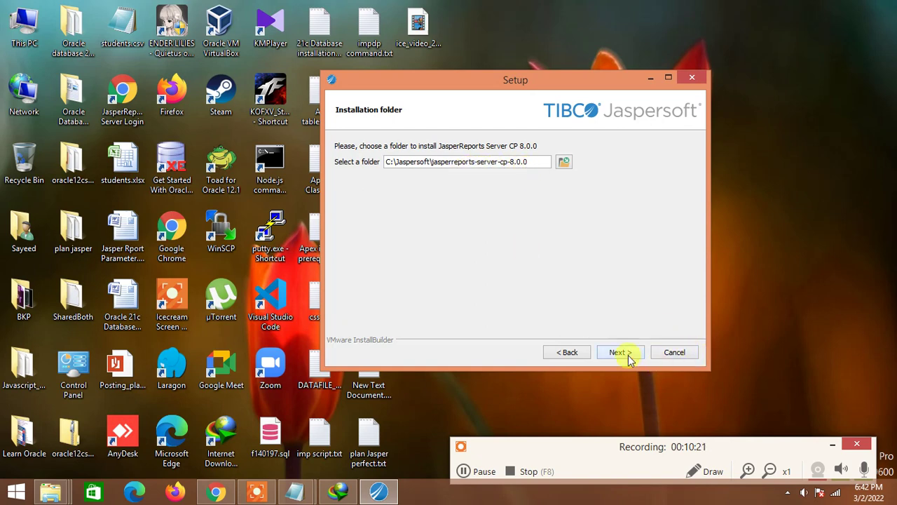
click(565, 164)
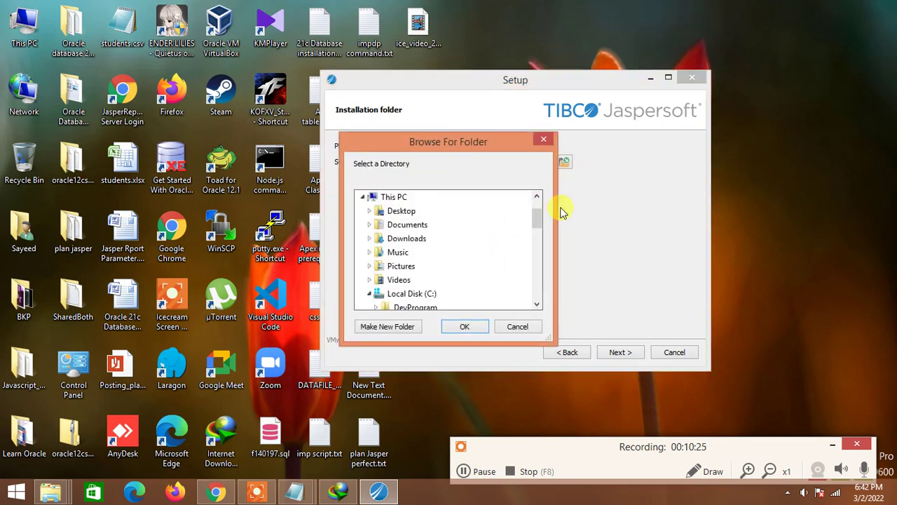
drag(538, 222, 538, 275)
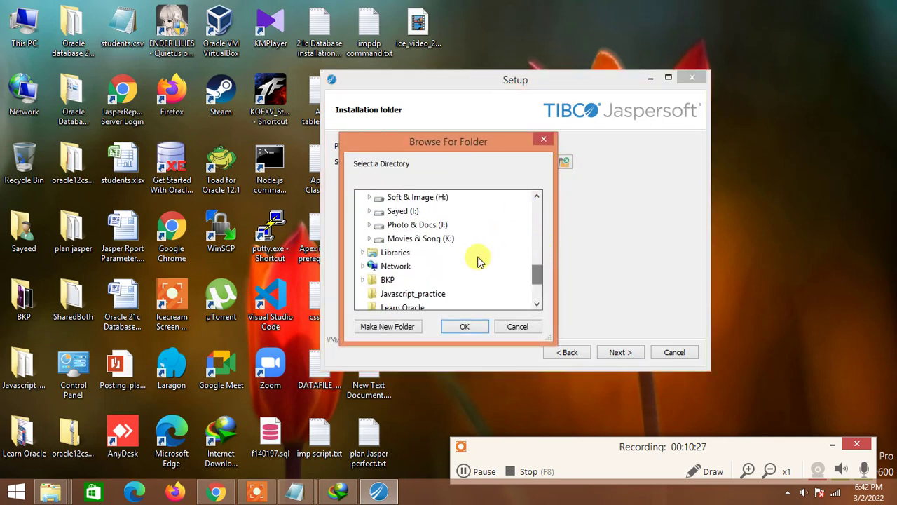
double_click(417, 228)
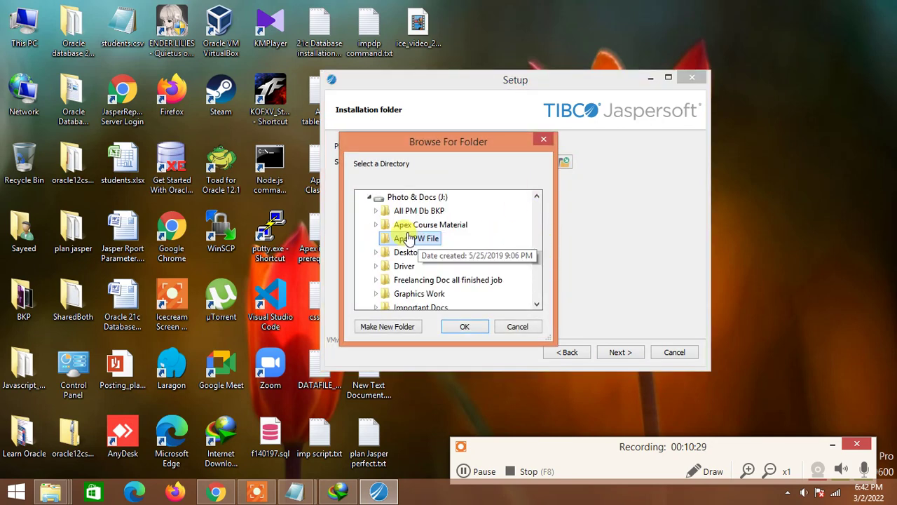
click(516, 327)
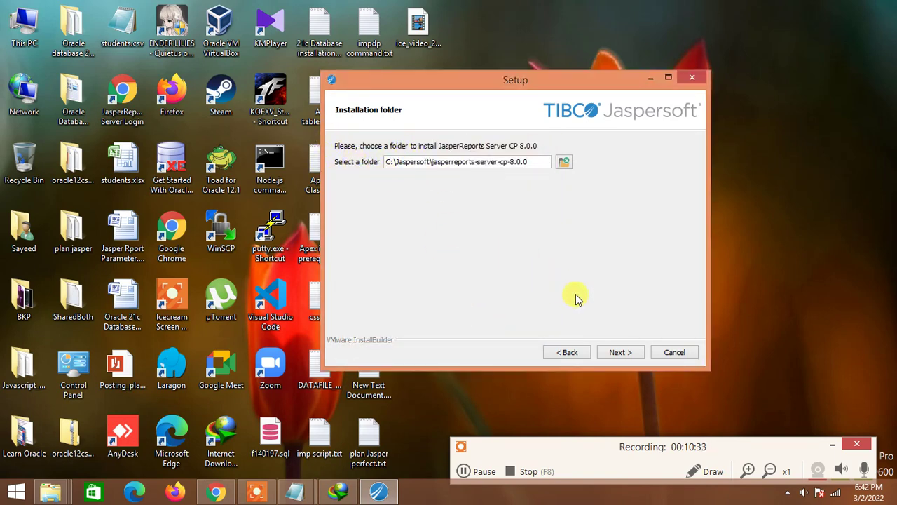
- Accept C:\Jaspersoft\jasperreports-server-cp-8.0.0 as the installation folder and continue without Chromium, confirming the export limitation
click(623, 355)
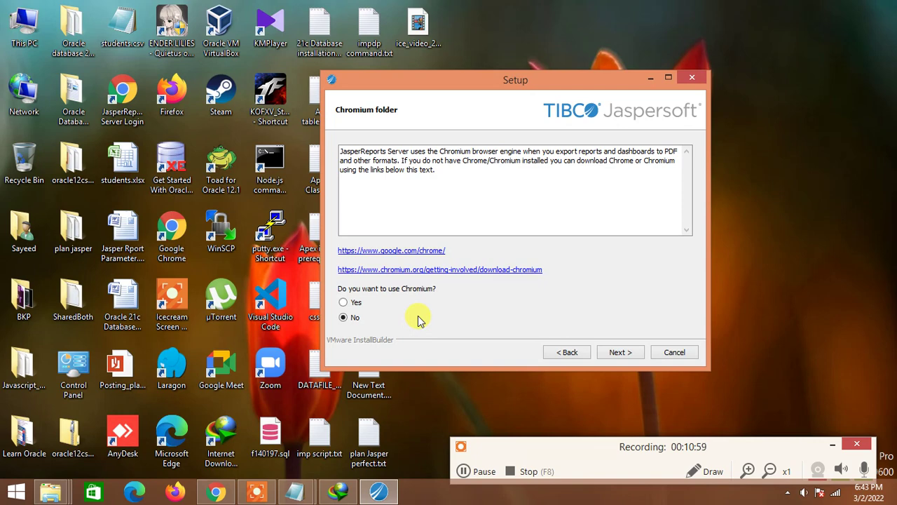
click(617, 353)
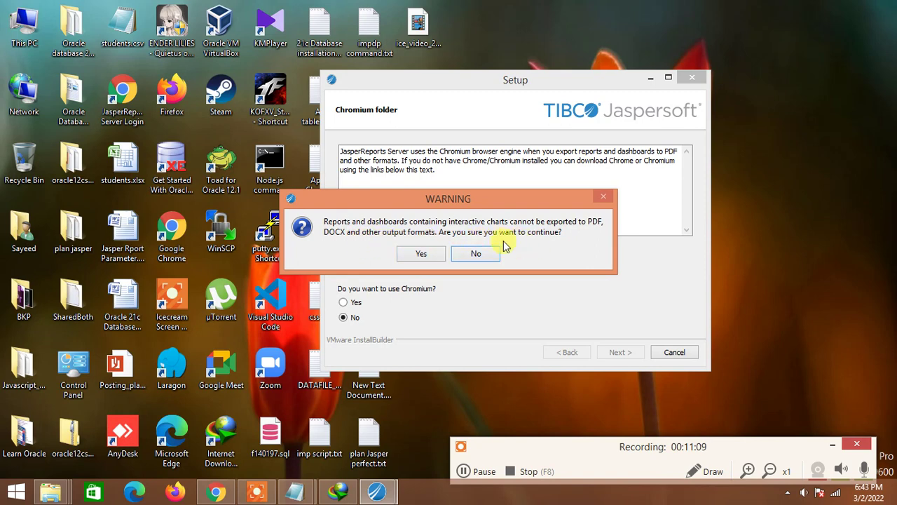
drag(399, 202, 464, 167)
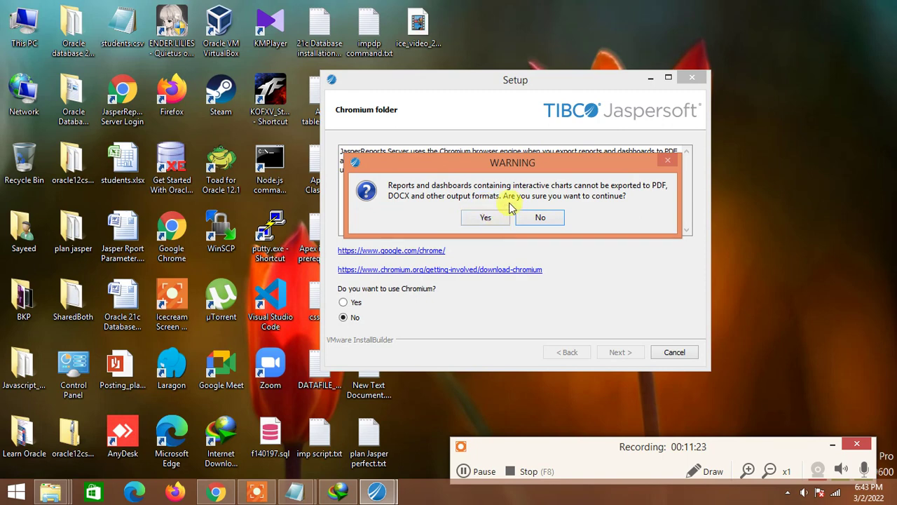
click(483, 219)
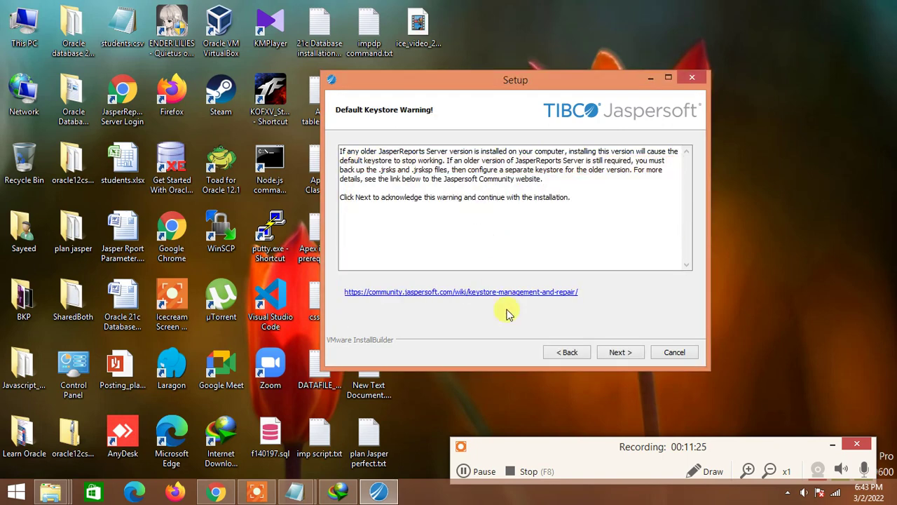
- Acknowledge the default keystore warning and start the JasperReports Server CP 8.0.0 installation
click(619, 353)
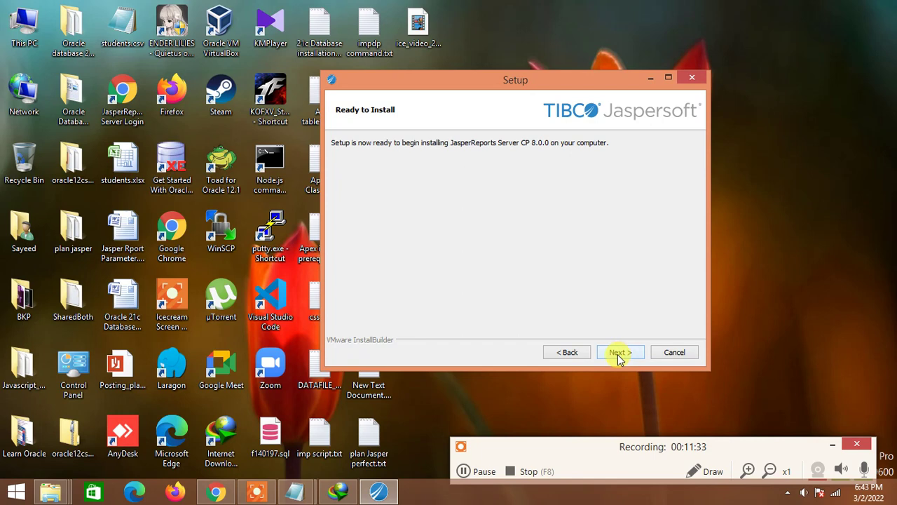
click(617, 354)
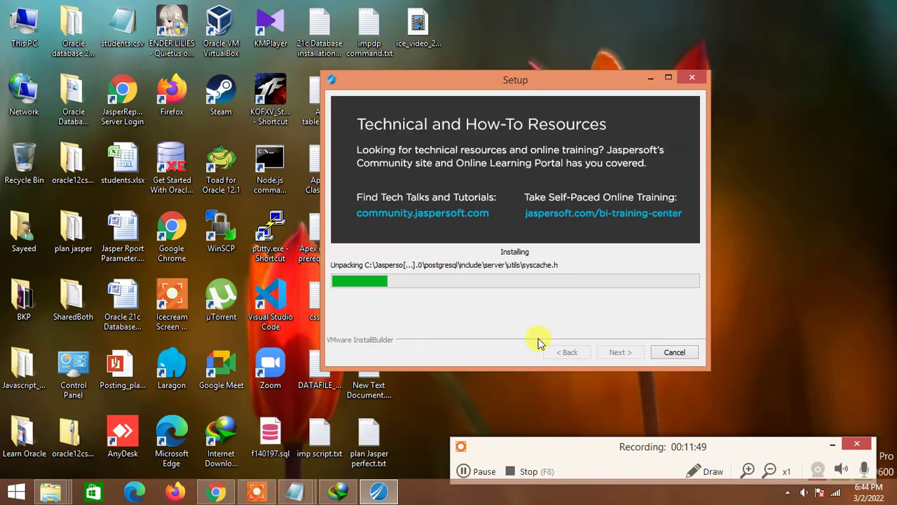
drag(431, 80, 506, 139)
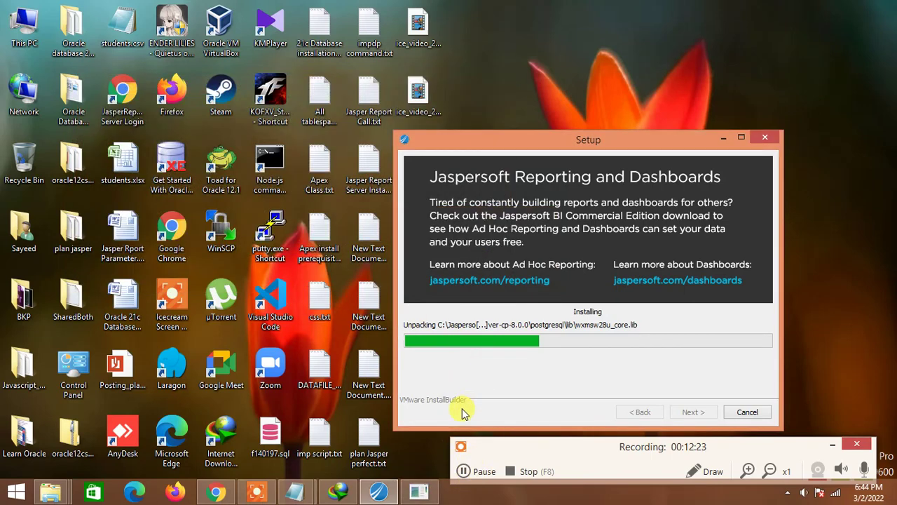
click(471, 471)
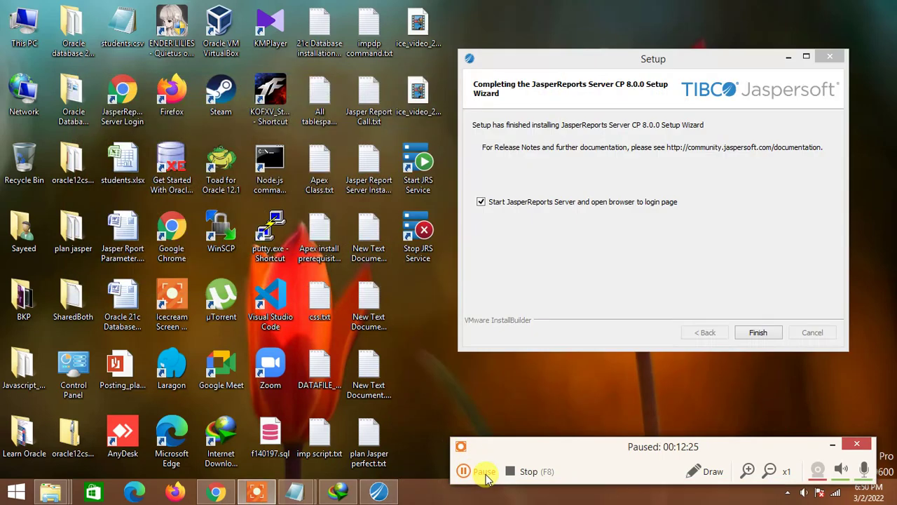
click(473, 471)
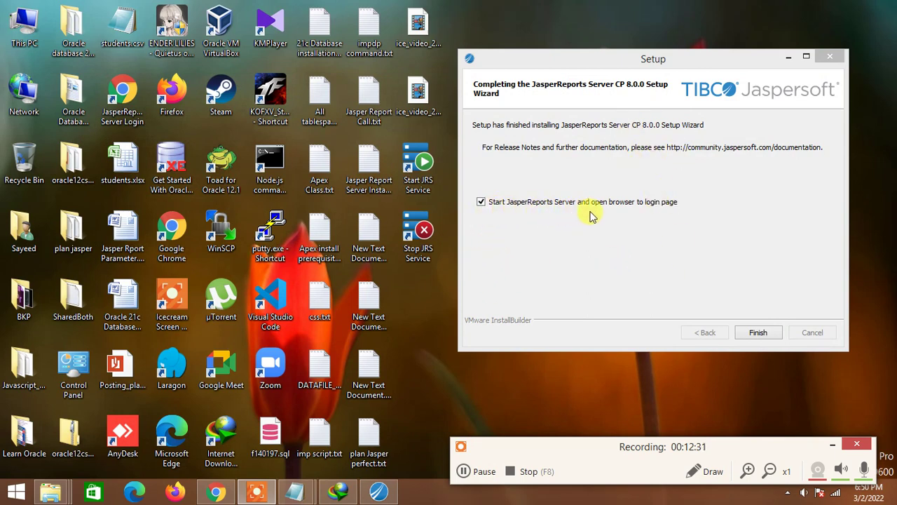
- Finish the setup wizard with the server start and browser login page option enabled, and check Chrome for the login page
click(756, 335)
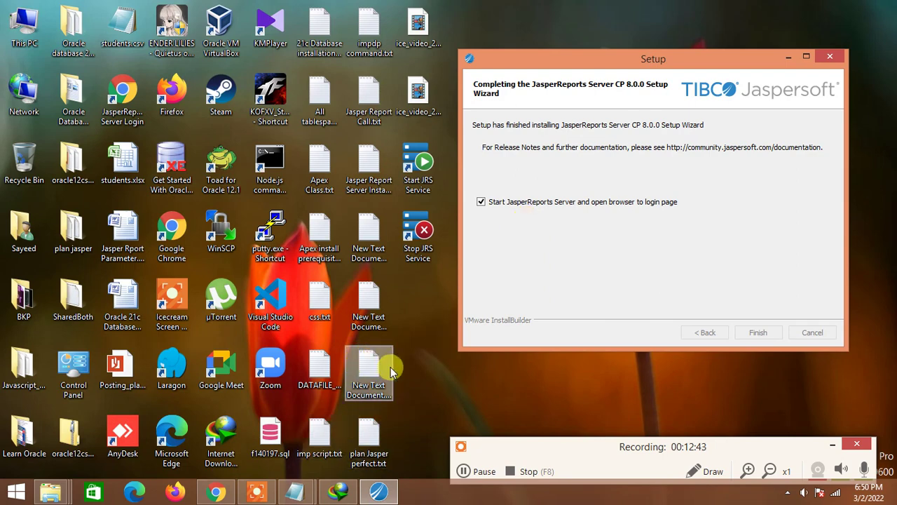
drag(378, 449, 401, 286)
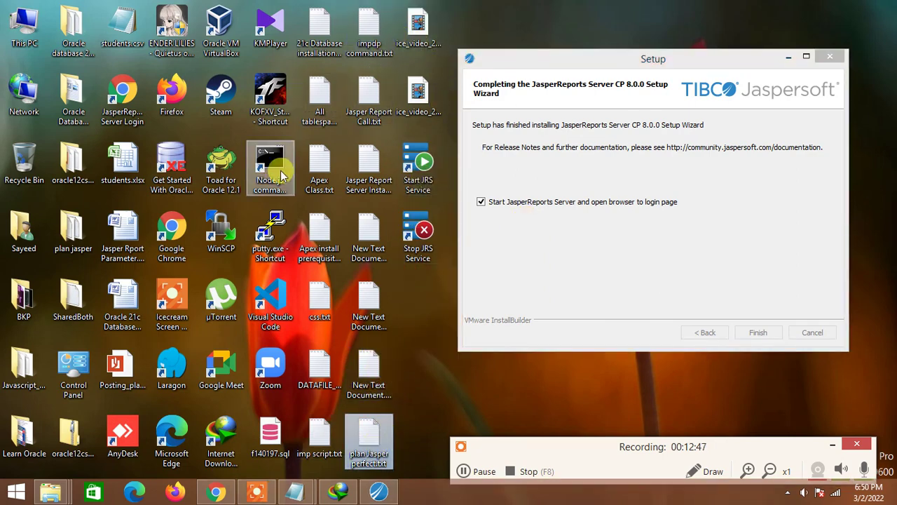
mouse_move(629, 63)
mouse_down()
mouse_move(520, 127)
mouse_move(683, 63)
mouse_move(638, 56)
mouse_up()
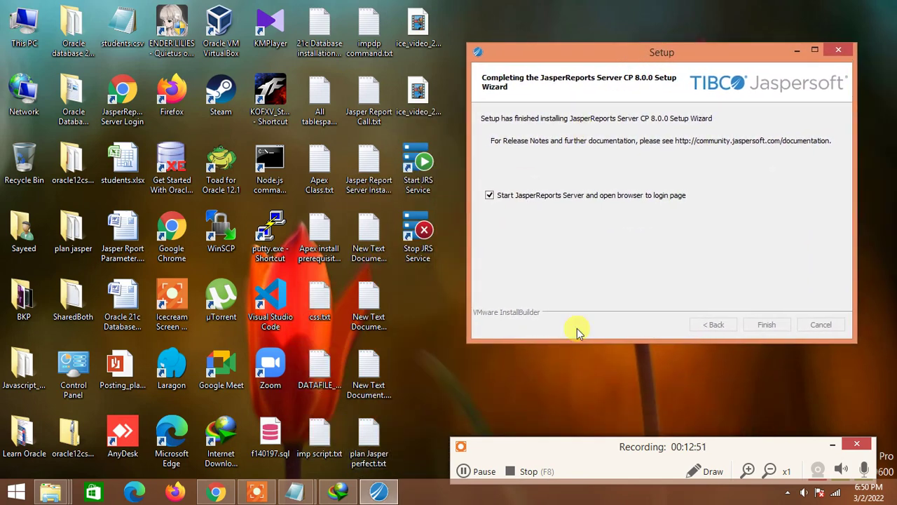
click(214, 490)
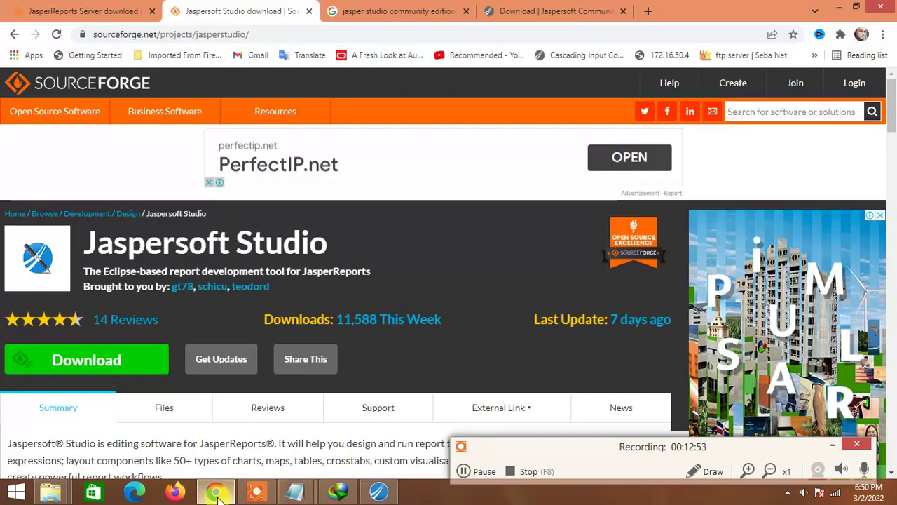
click(215, 490)
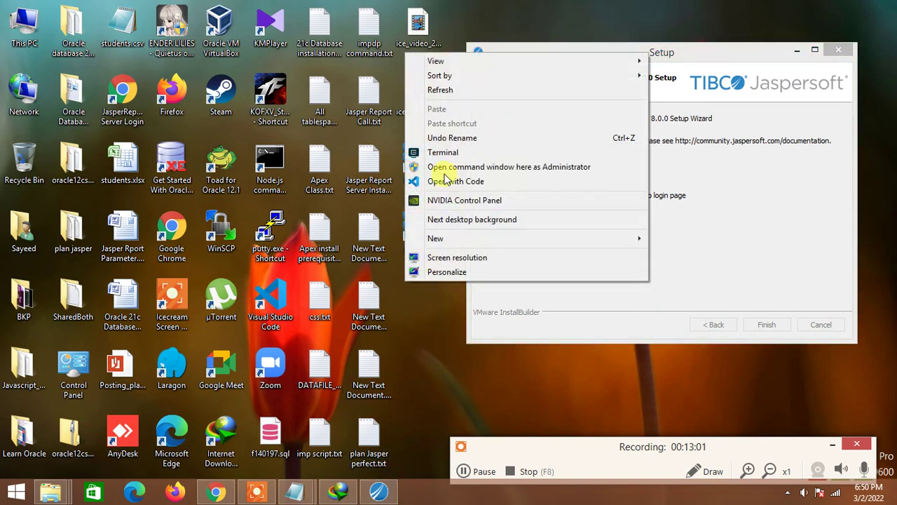
click(448, 90)
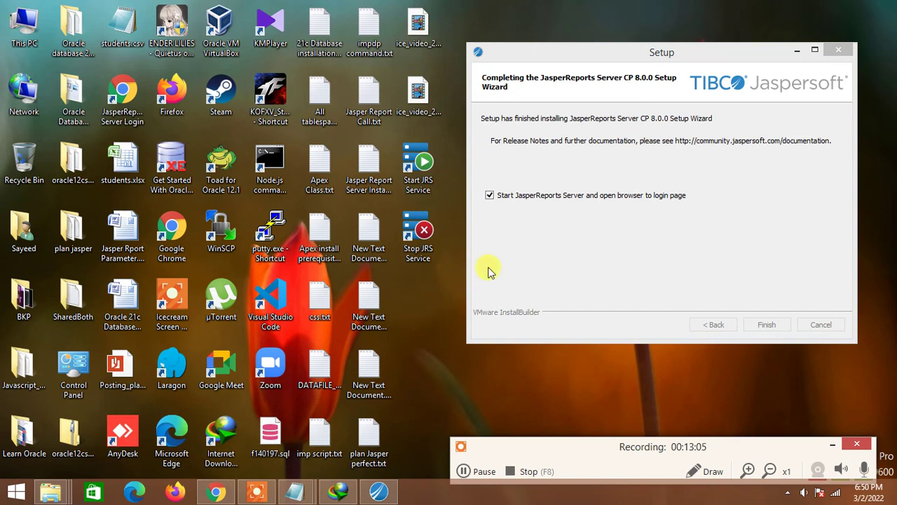
drag(579, 56, 574, 91)
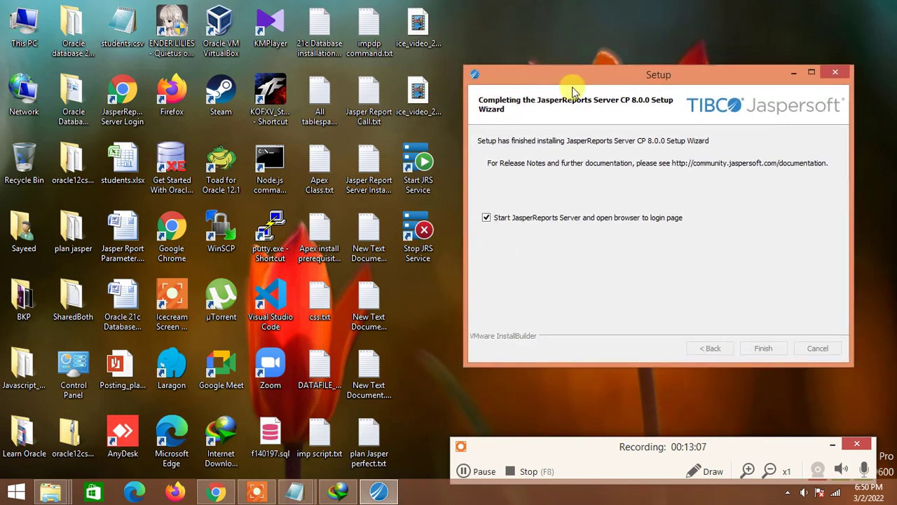
right_click(408, 293)
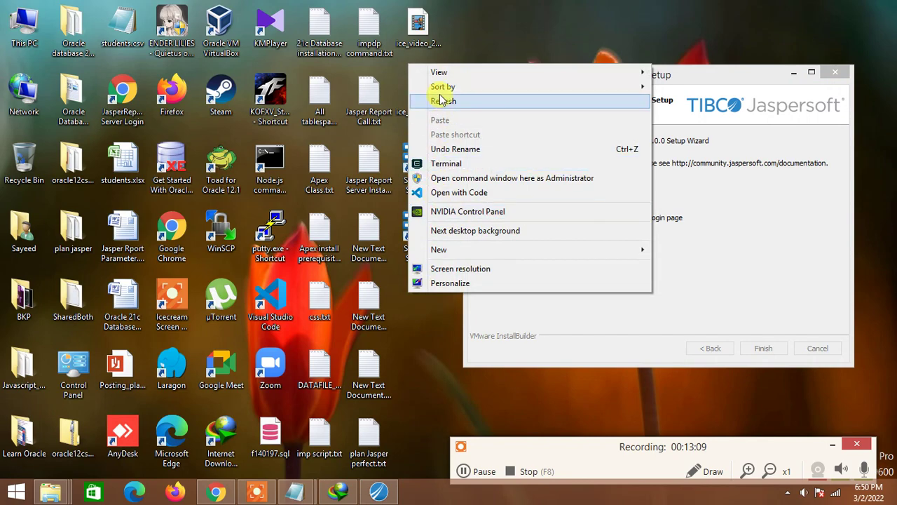
click(442, 102)
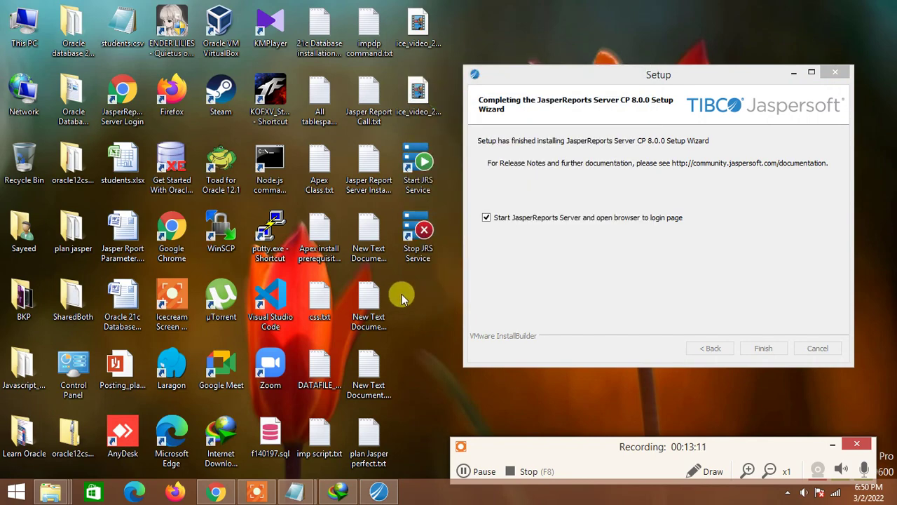
right_click(401, 294)
click(436, 102)
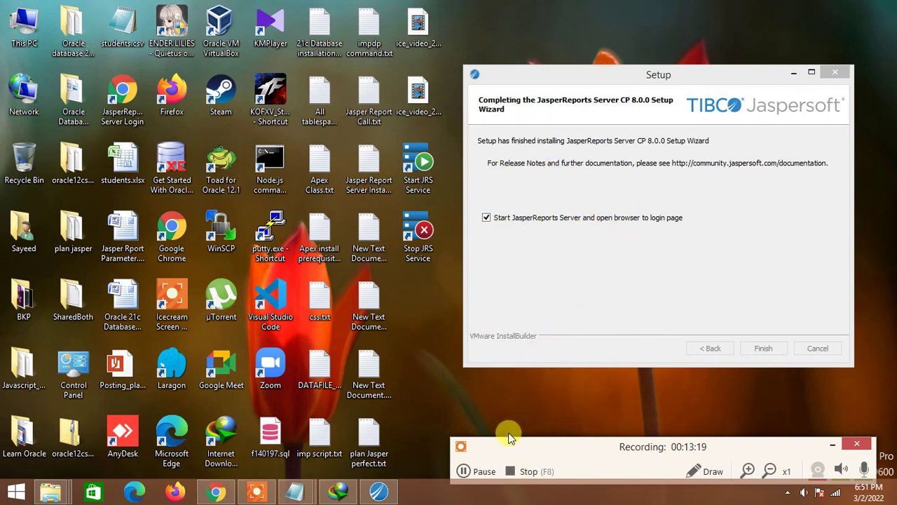
click(464, 472)
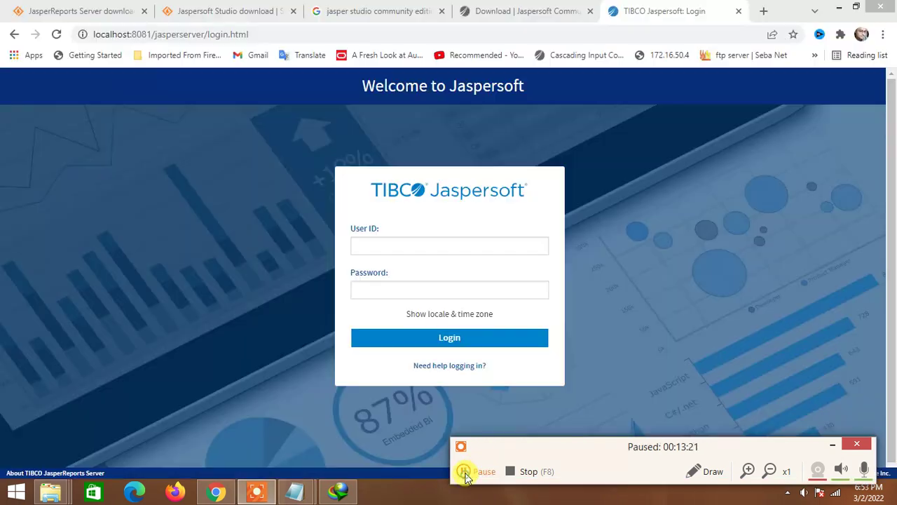
click(465, 471)
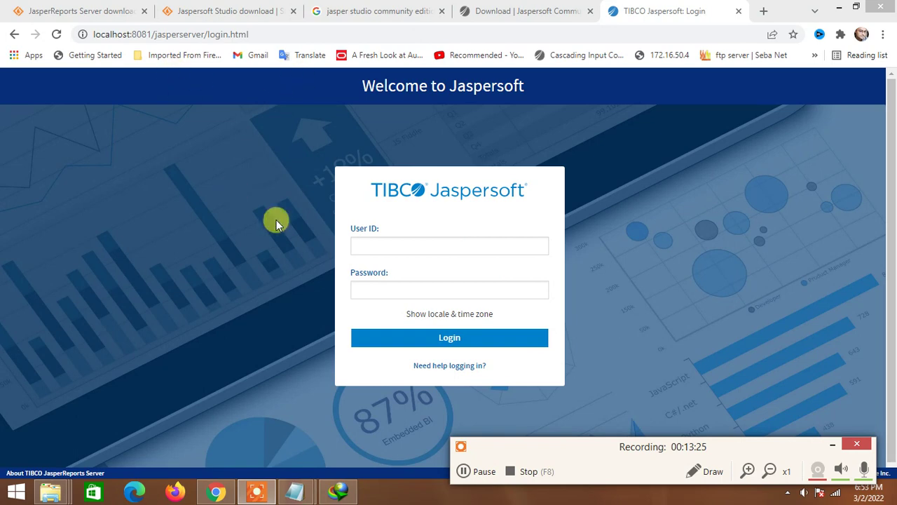
- Log in to JasperReports Server with the user ID jasperadmin and the account password
click(386, 244)
text(jasperadmin)
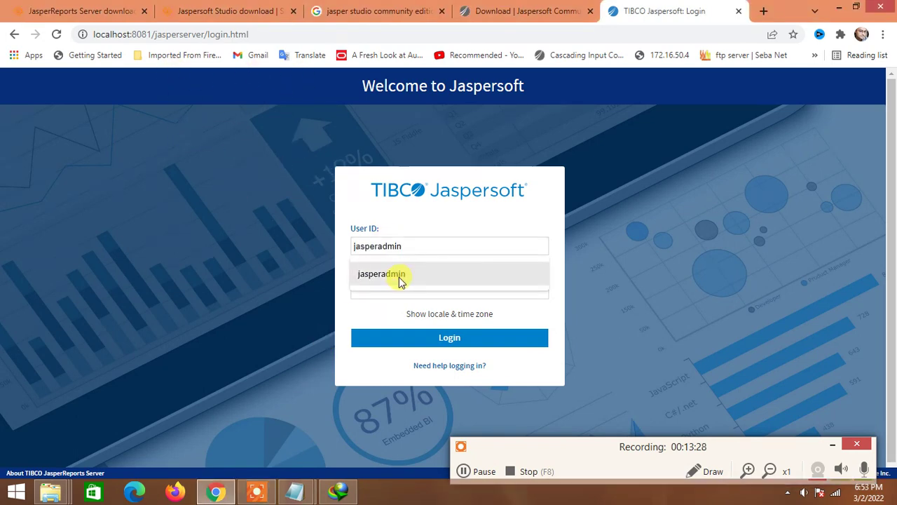
click(399, 279)
drag(405, 248, 262, 247)
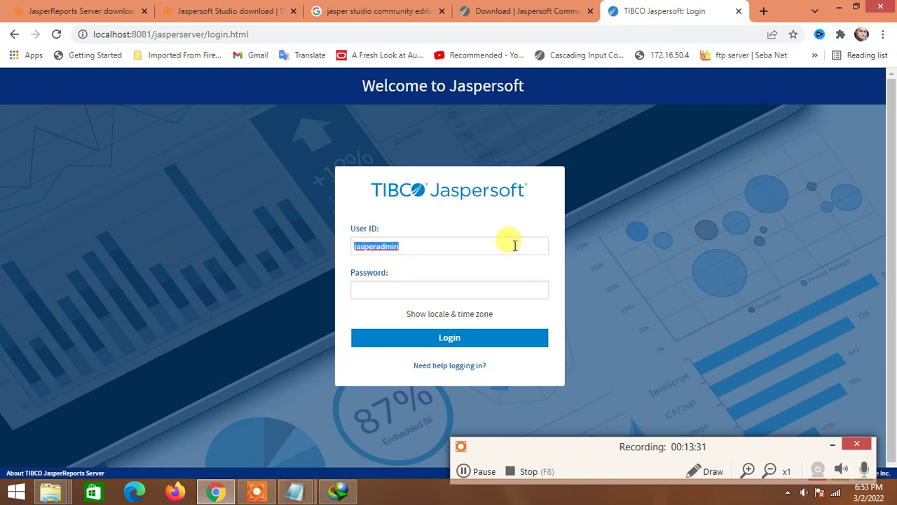
click(418, 291)
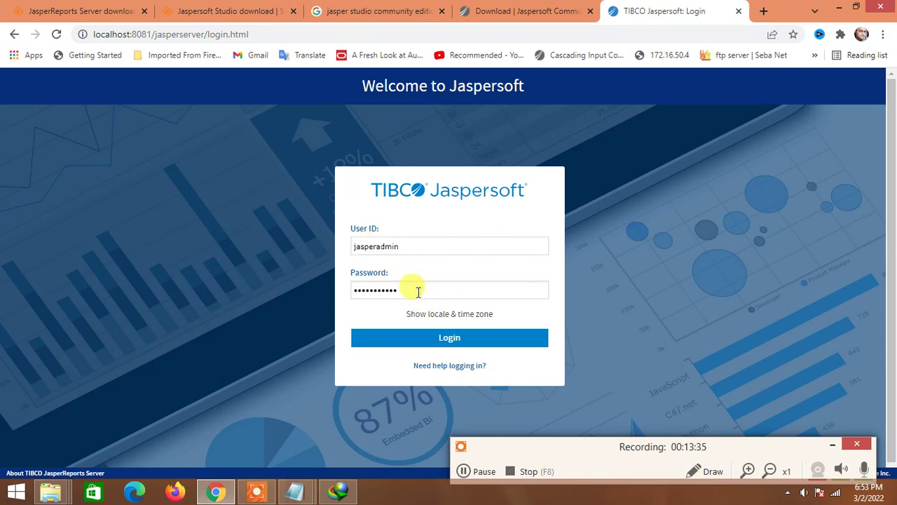
click(446, 339)
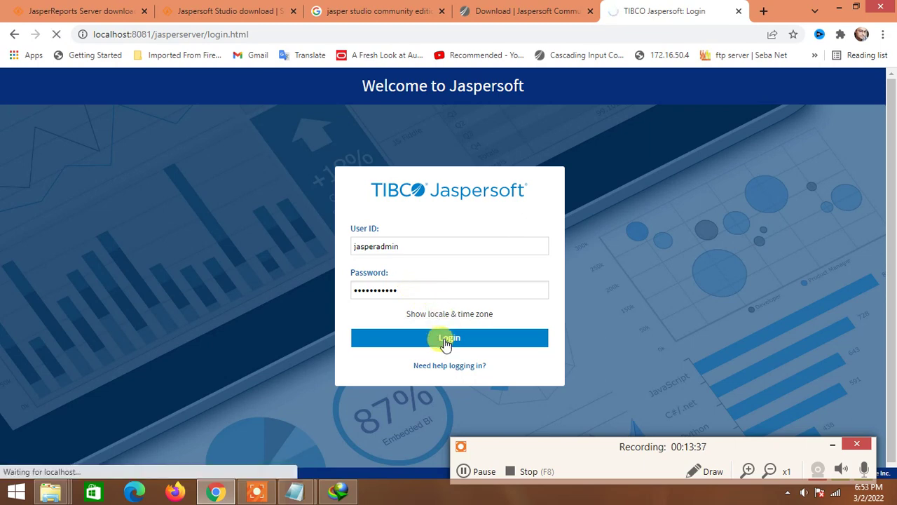